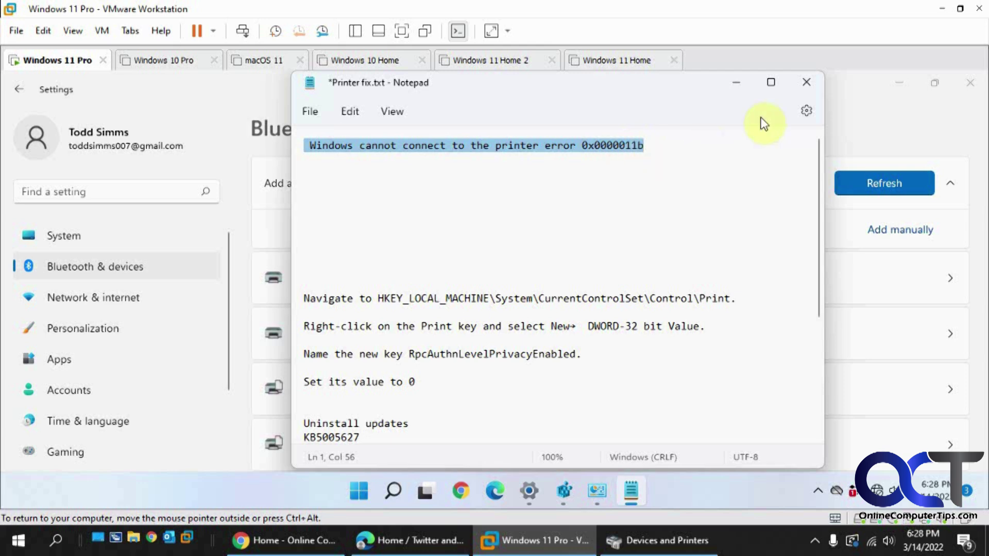
- Minimize the Notepad printer-fix notes to reveal the Printers & scanners page listing the HP M479
click(738, 84)
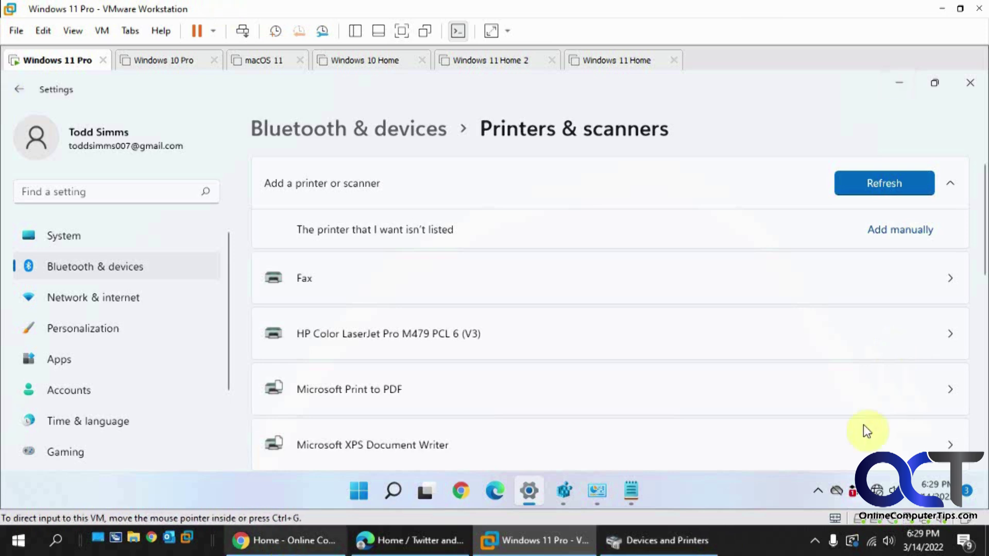
click(672, 547)
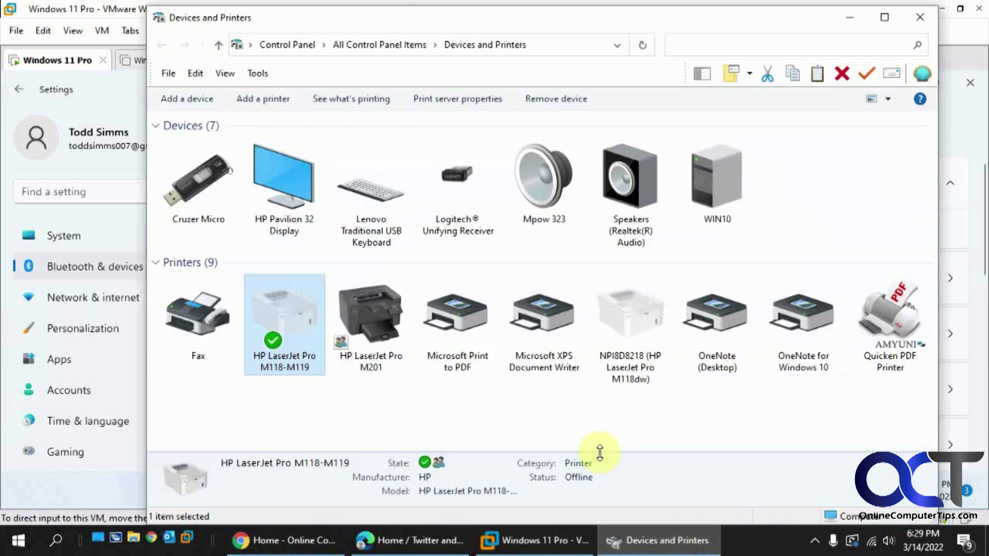
right_click(298, 352)
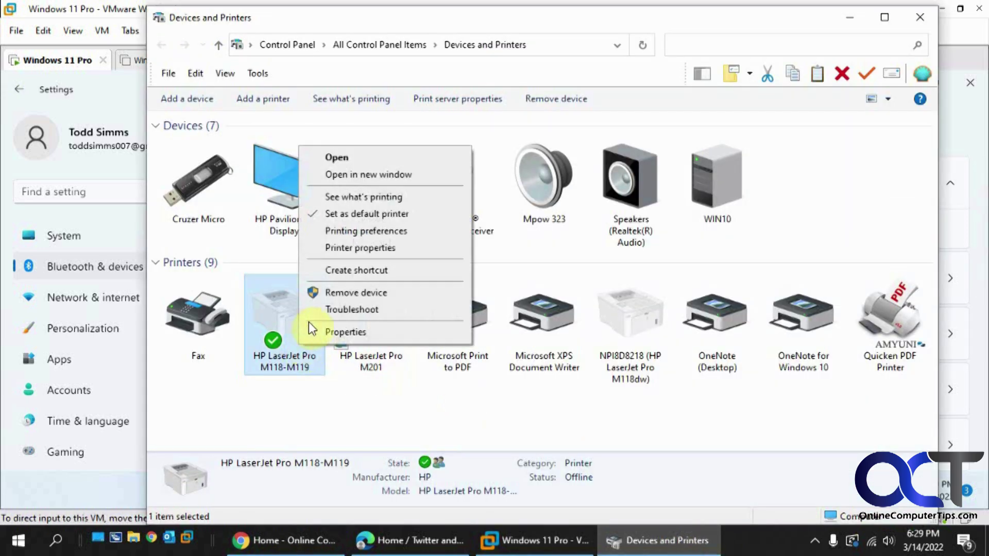
click(361, 246)
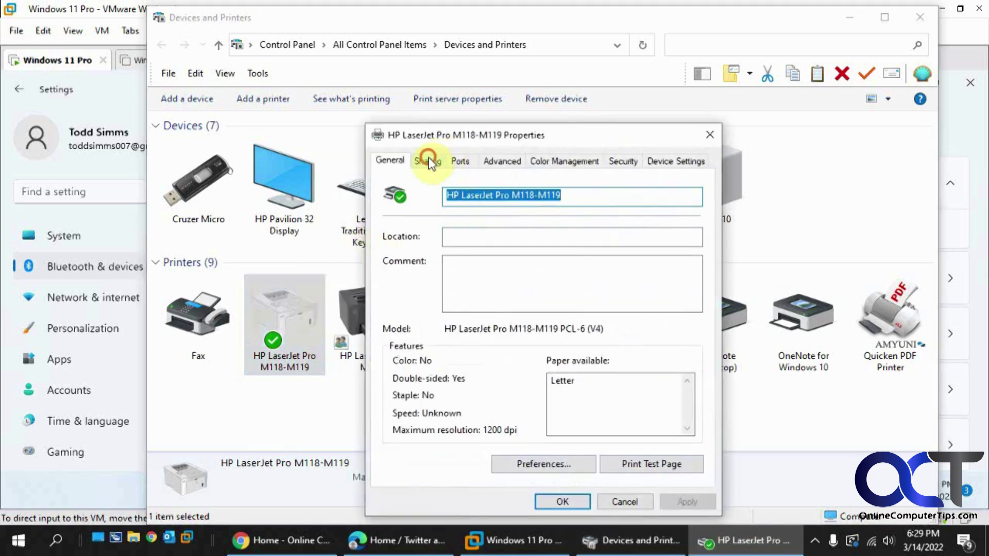
click(427, 160)
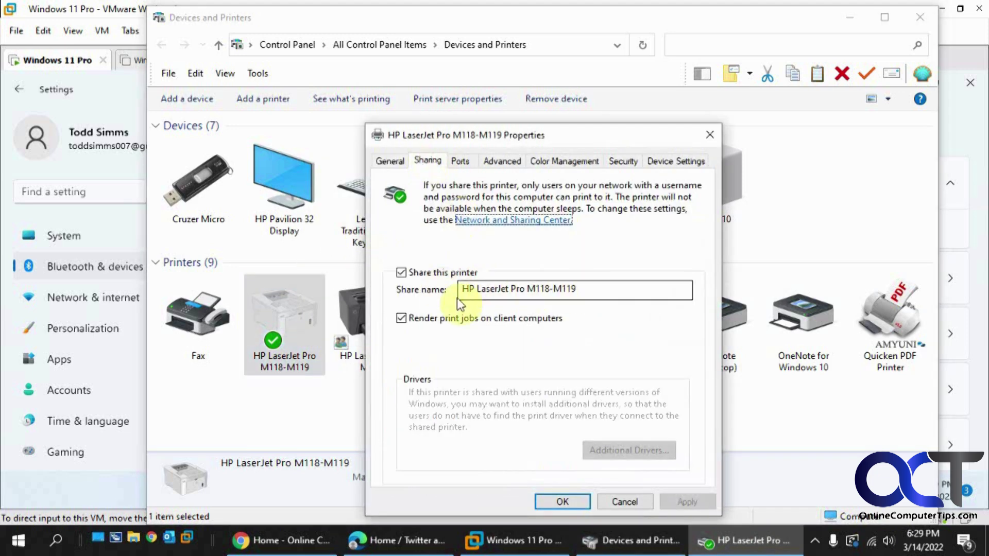
click(632, 503)
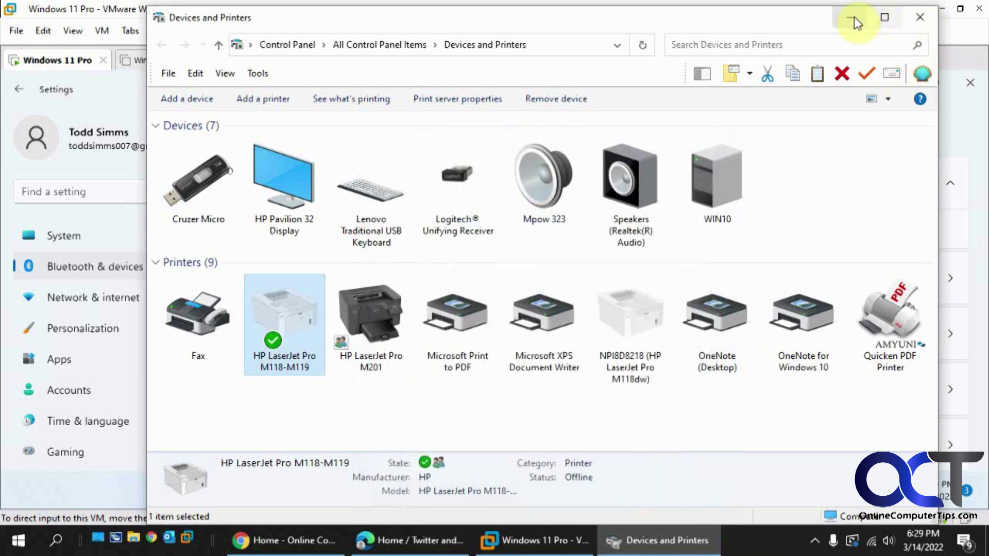
click(852, 17)
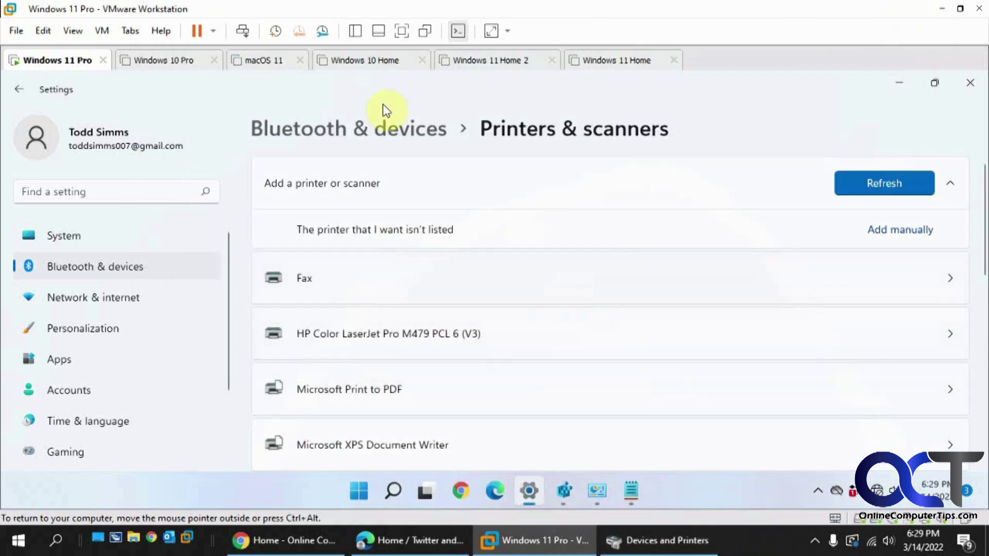
- Maximize the VM, return to Printers & scanners, scan for devices and start adding an unlisted printer
click(402, 32)
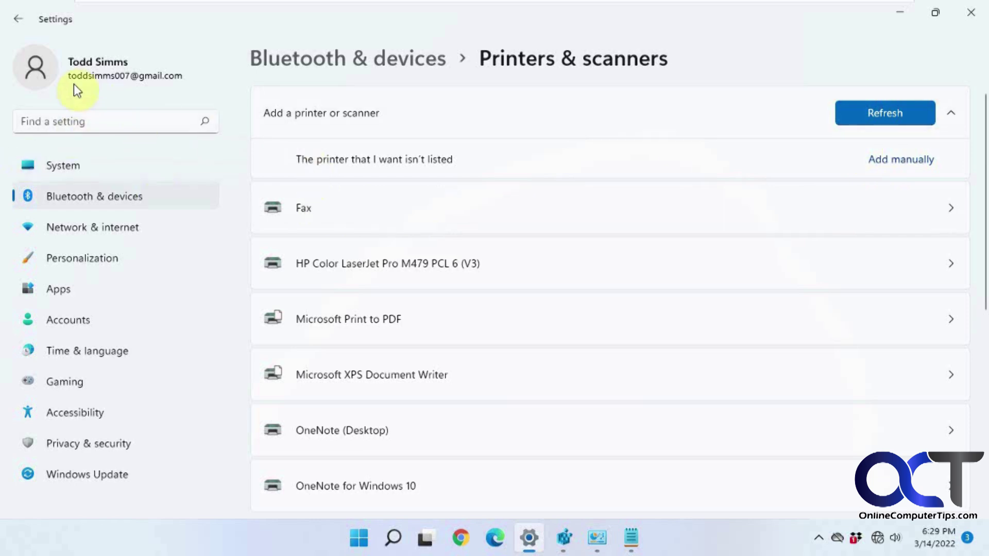
click(20, 18)
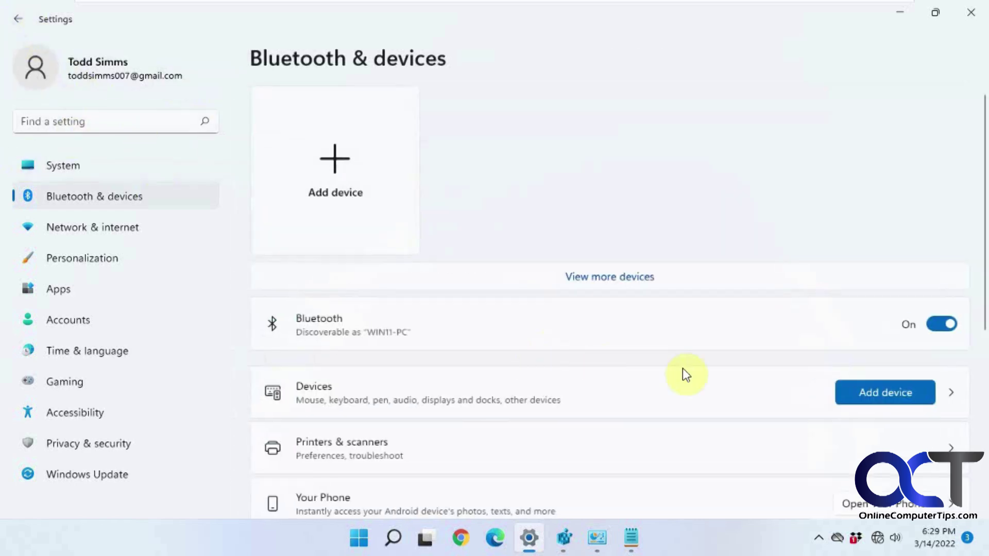
scroll(592, 433, down, 2)
click(599, 328)
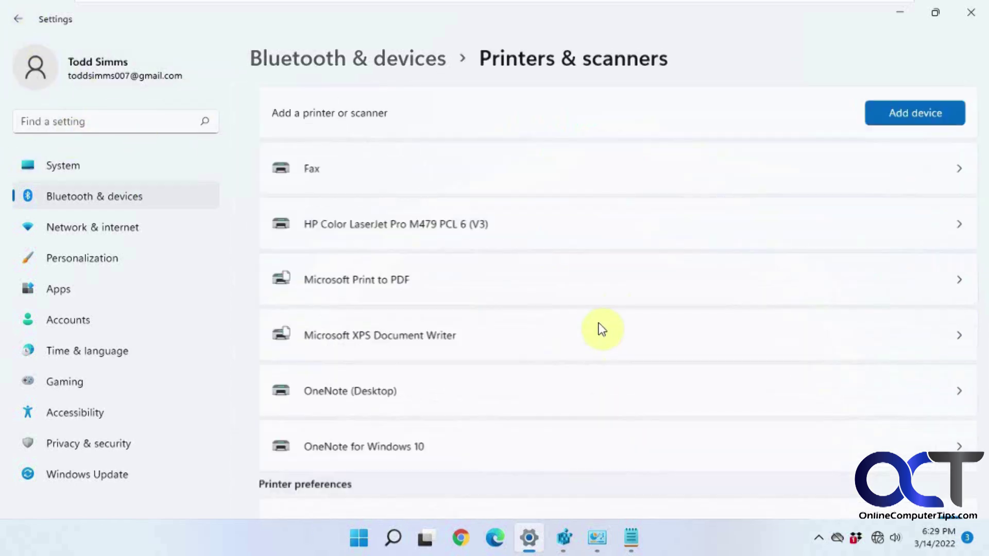
click(886, 118)
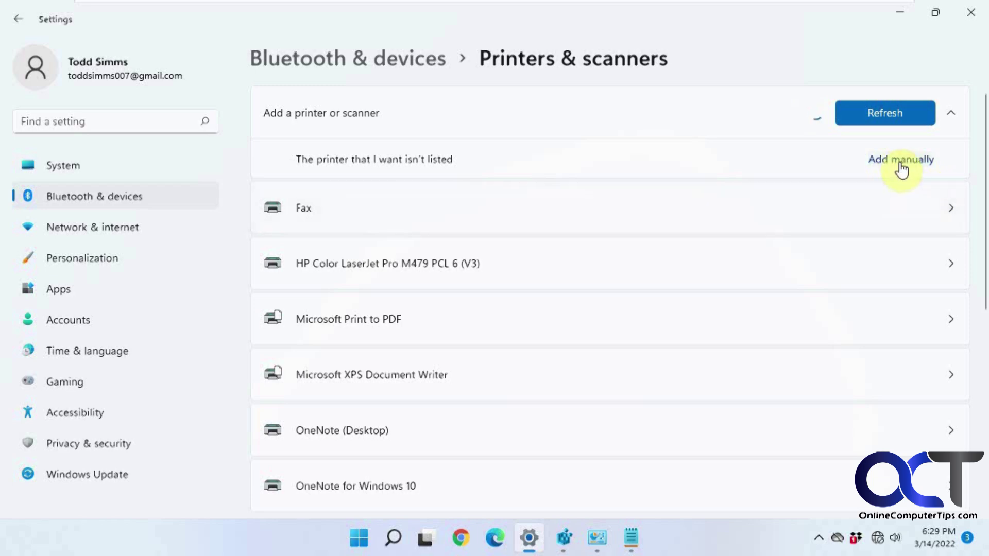
click(901, 164)
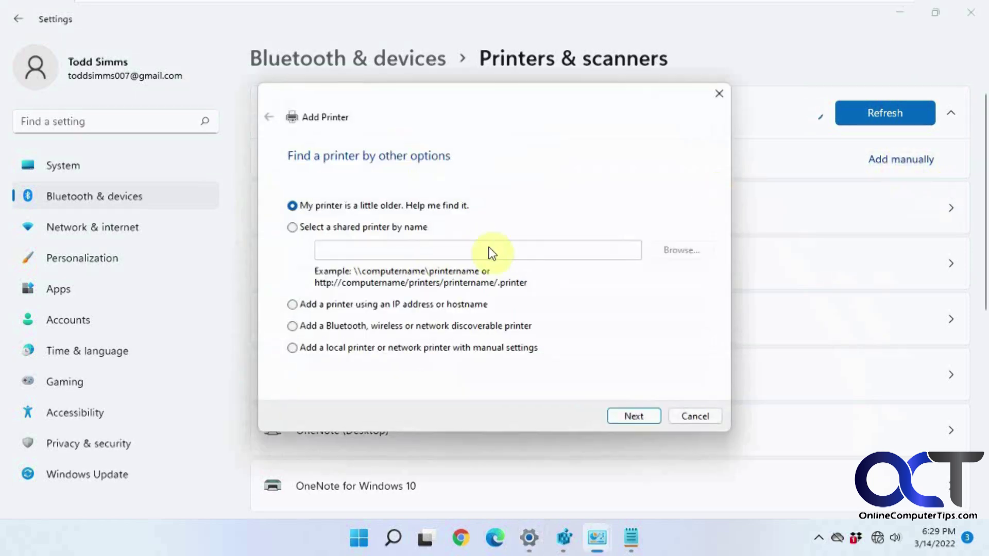
- Select a shared printer by name, browsing \\win10 to pick HP LaserJet Pro M118-M119
click(399, 226)
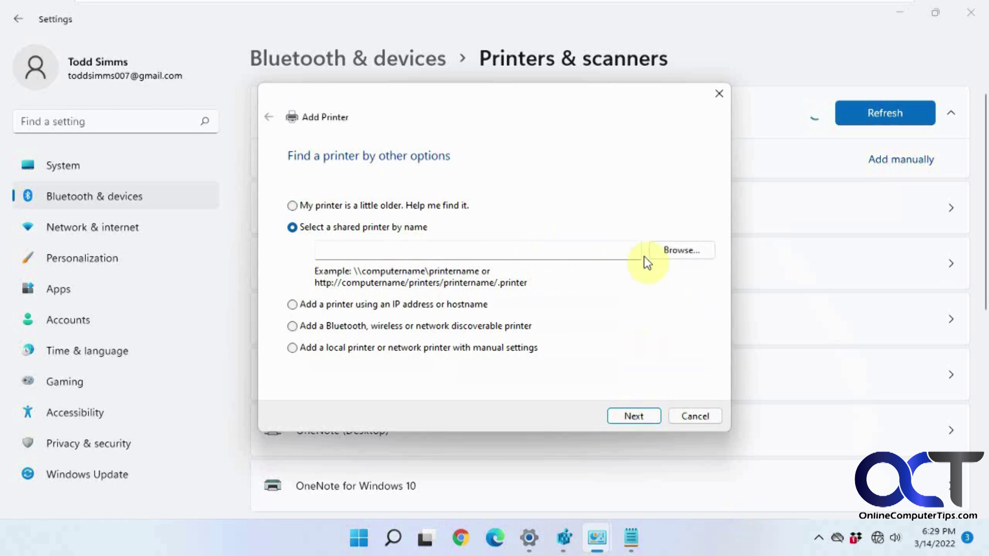
click(681, 251)
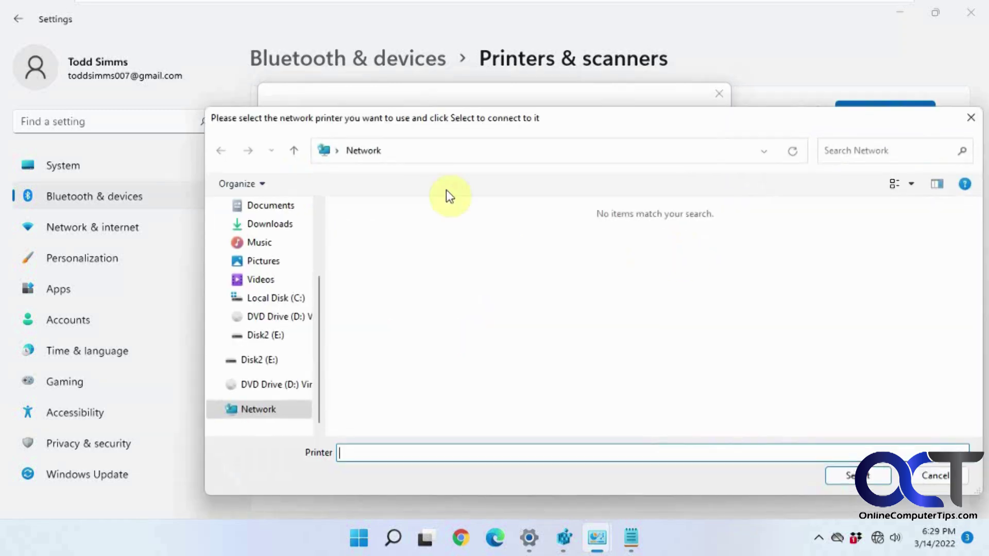
click(436, 150)
text(\\win10)
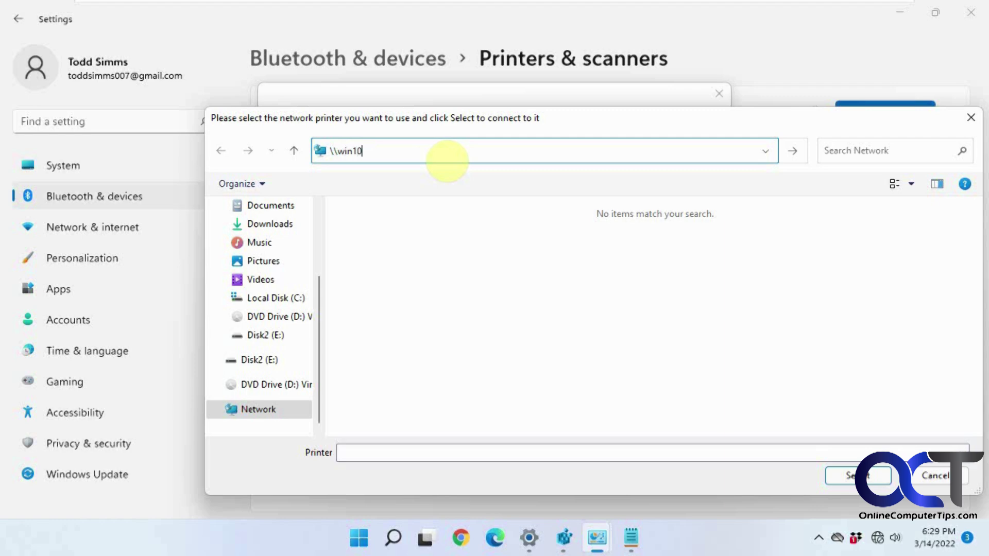
click(792, 151)
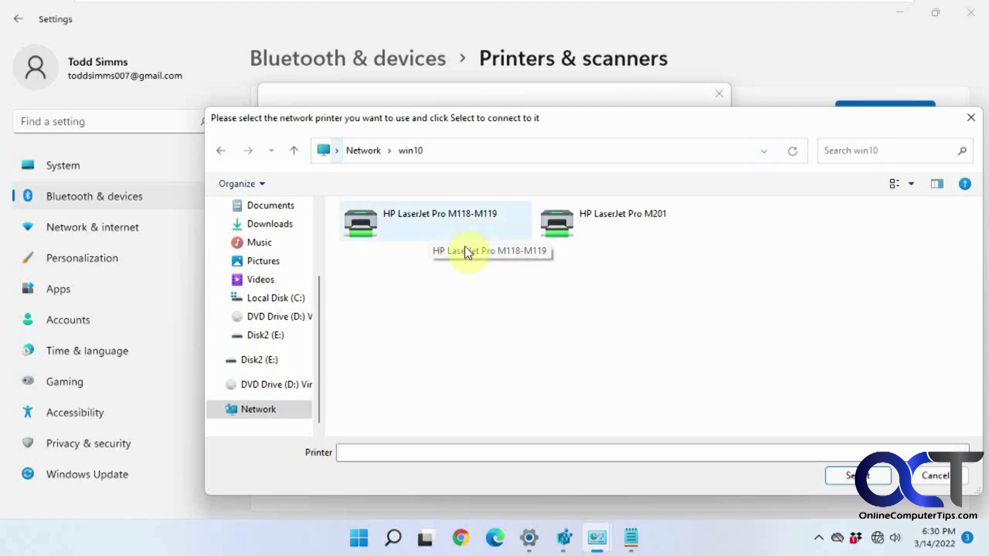
double_click(421, 225)
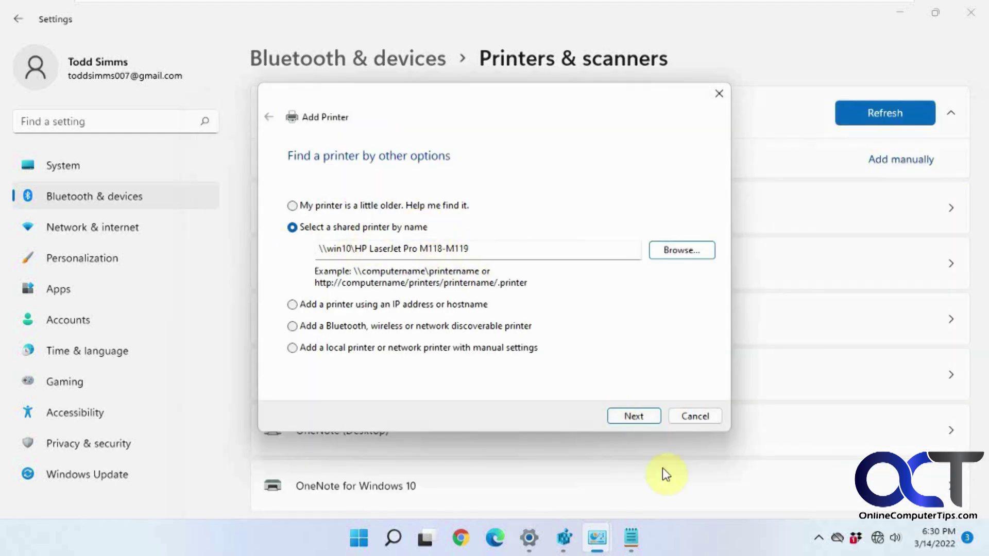
- Attempt the connection, view the 0x0000011b error details, and dismiss the error
click(626, 419)
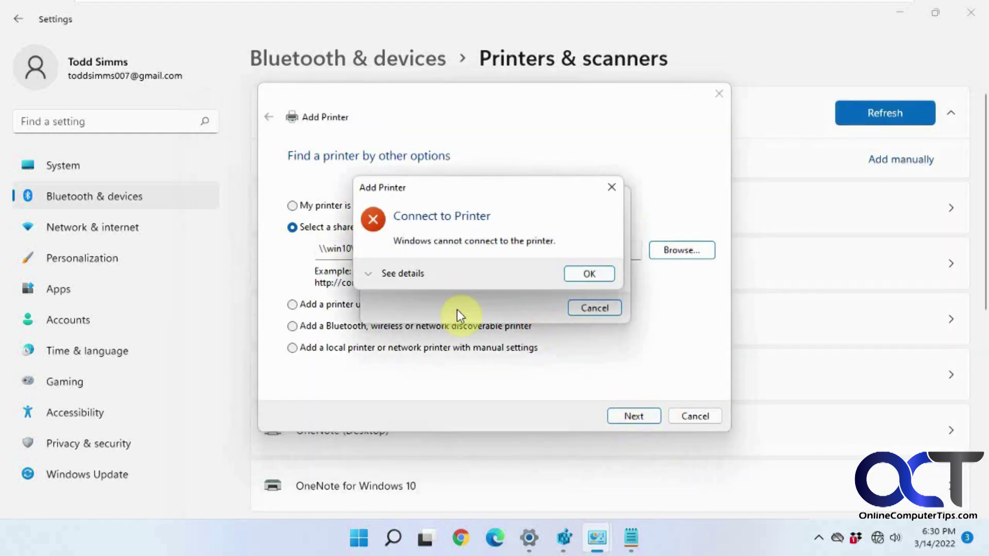
click(410, 275)
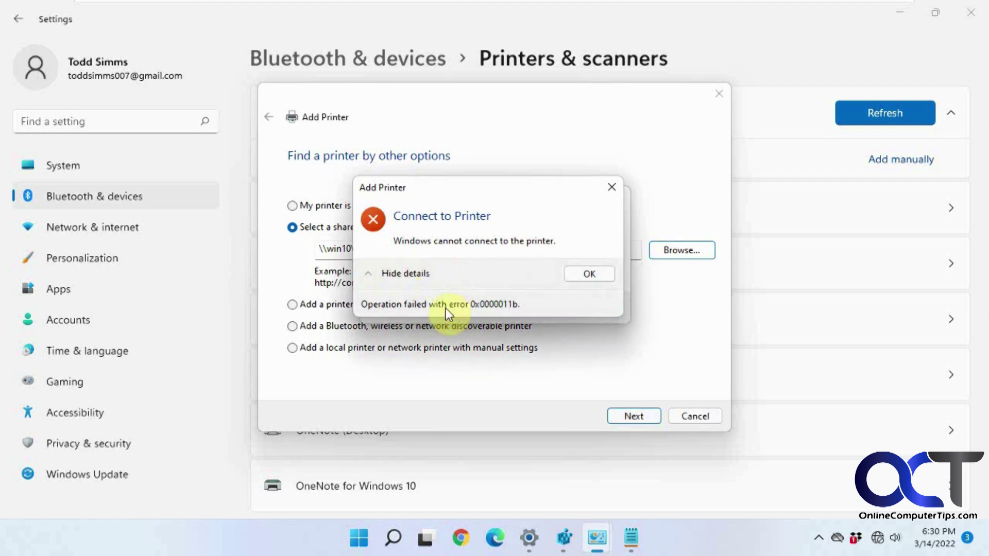
click(577, 275)
- Cancel the Add Printer wizard and bring the Printer fix.txt notes back to the front
click(698, 417)
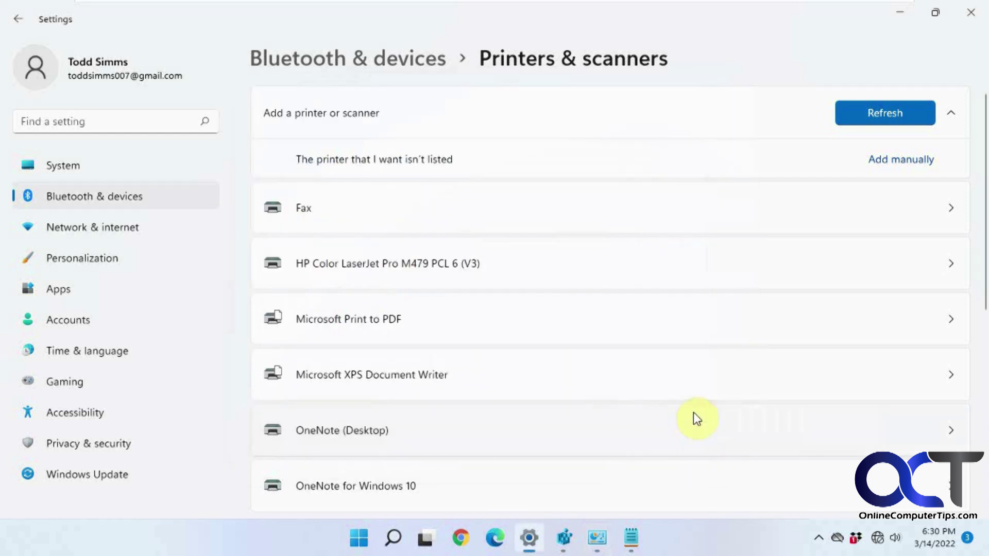
click(632, 539)
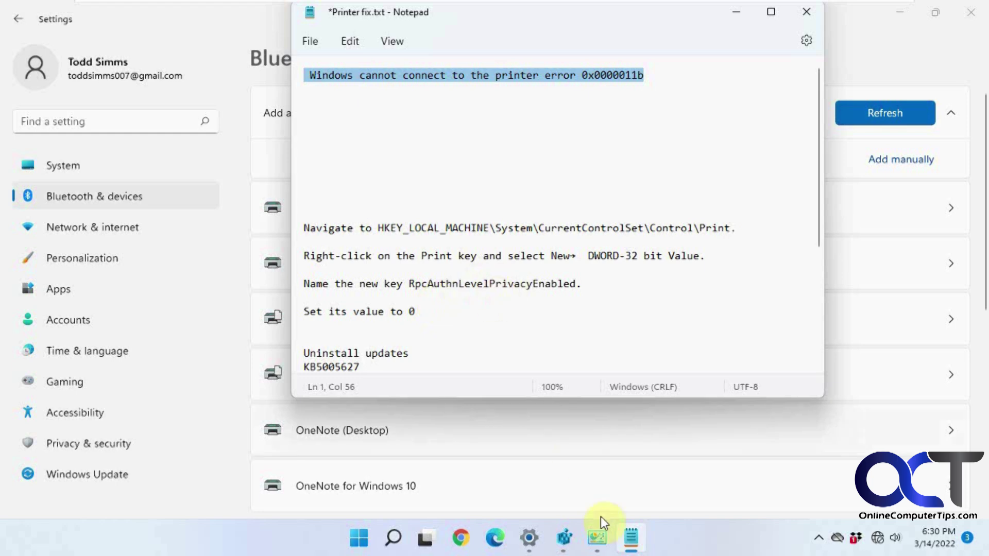
- Switch to Registry Editor and locate the Print key under HKLM\SYSTEM\CurrentControlSet\Control
click(564, 538)
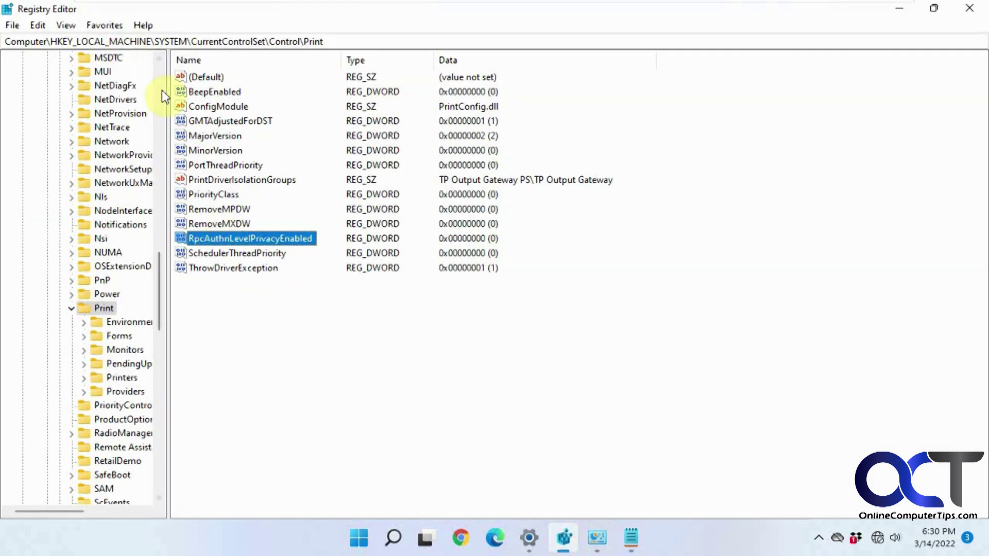
drag(159, 267, 172, 197)
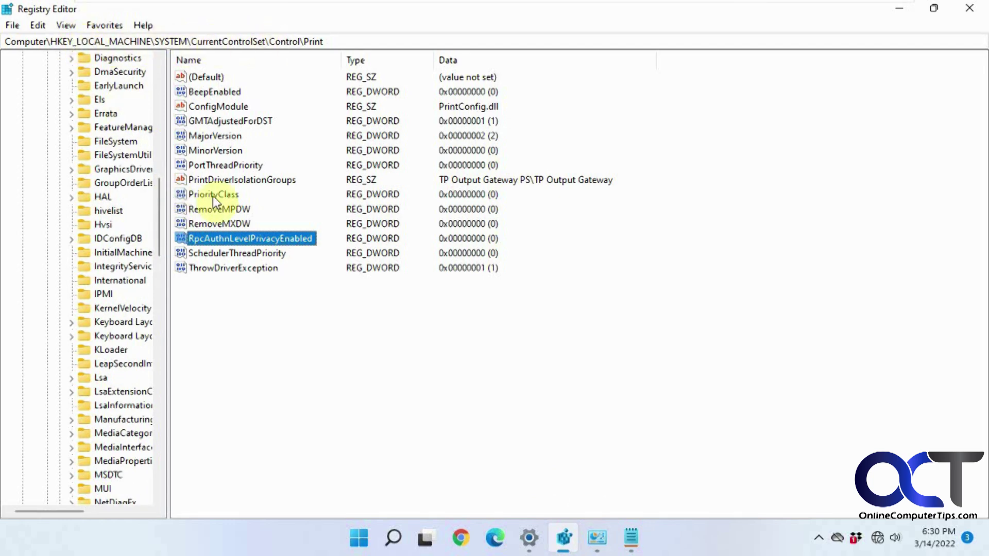
scroll(150, 342, down, 1)
scroll(149, 344, down, 9)
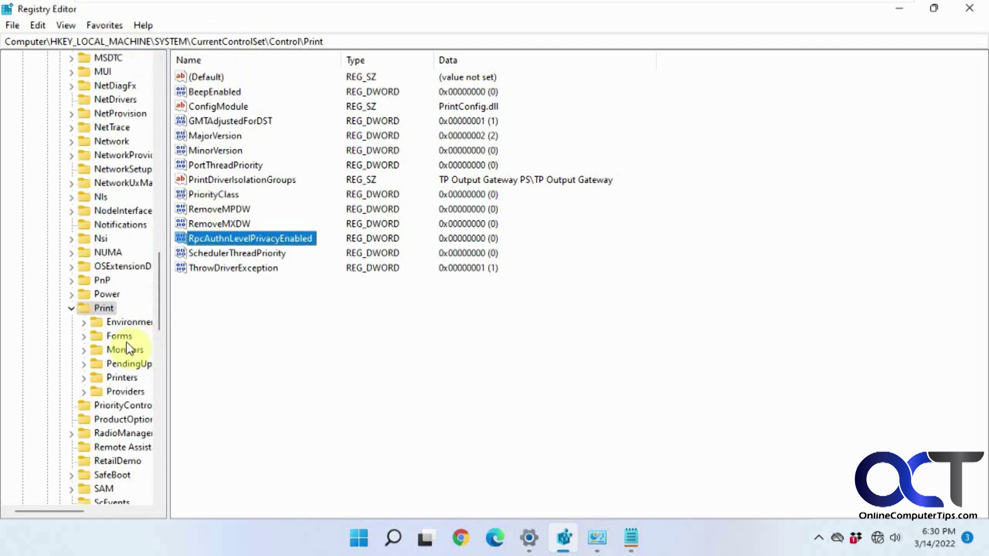
right_click(110, 309)
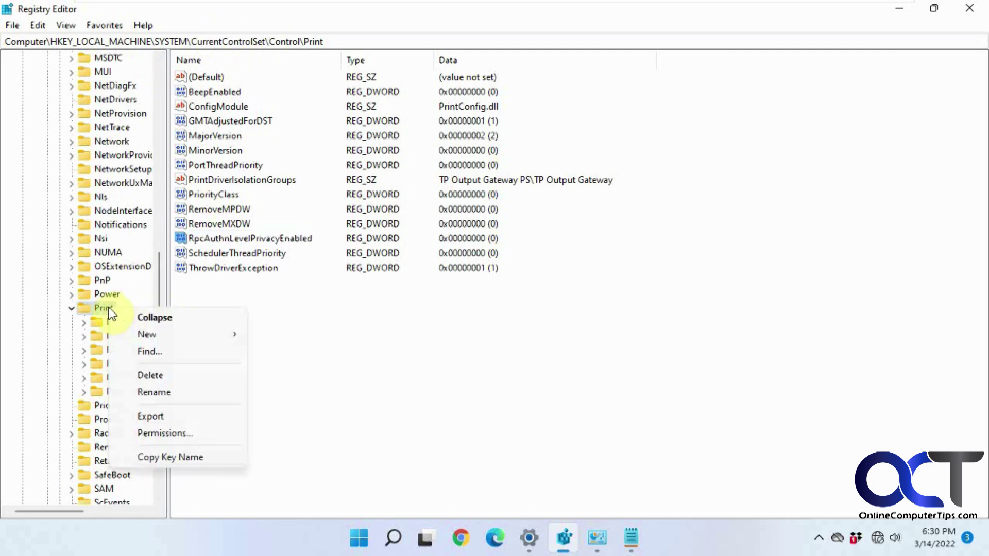
- Set the RpcAuthnLevelPrivacyEnabled DWORD's value data to 0, then minimize Registry Editor
mouse_move(196, 333)
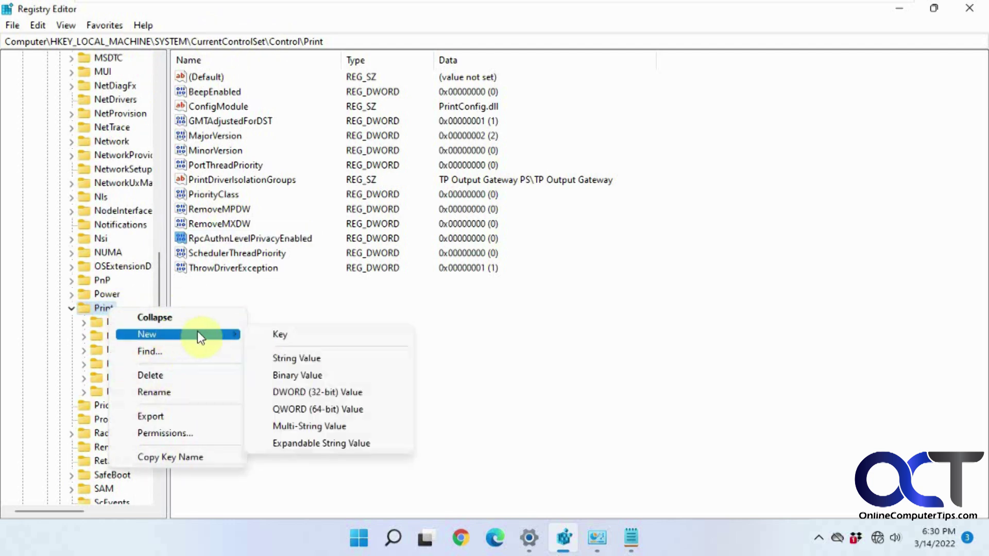
click(288, 240)
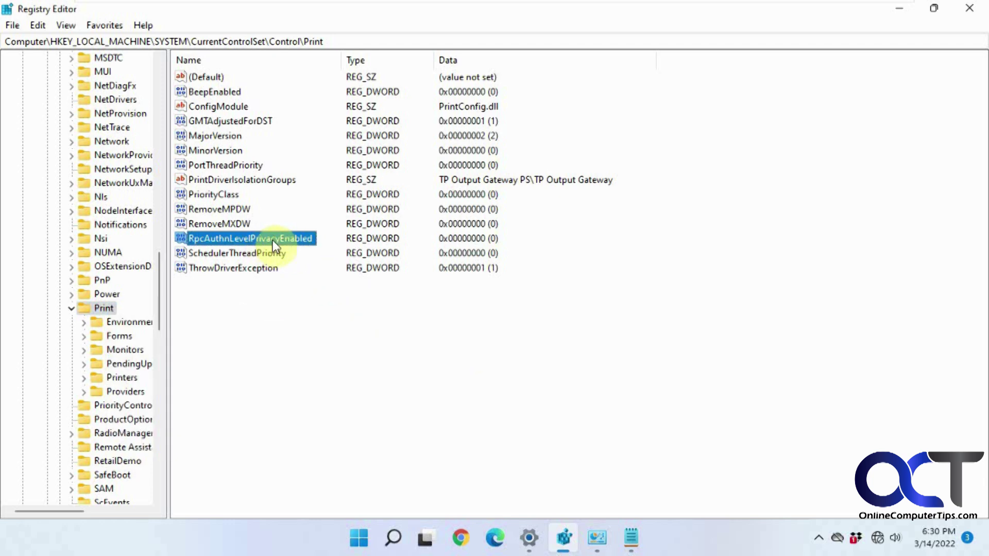
double_click(271, 238)
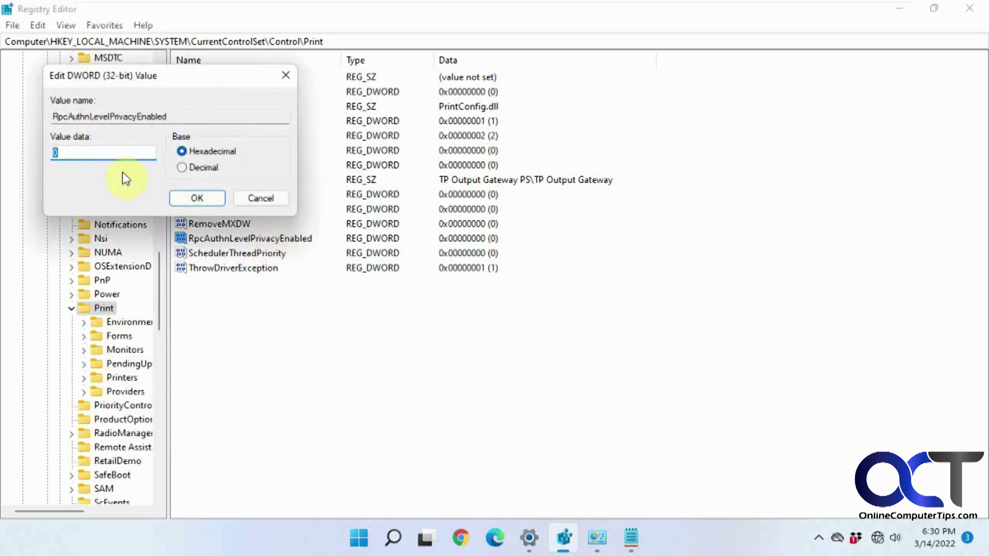
click(216, 197)
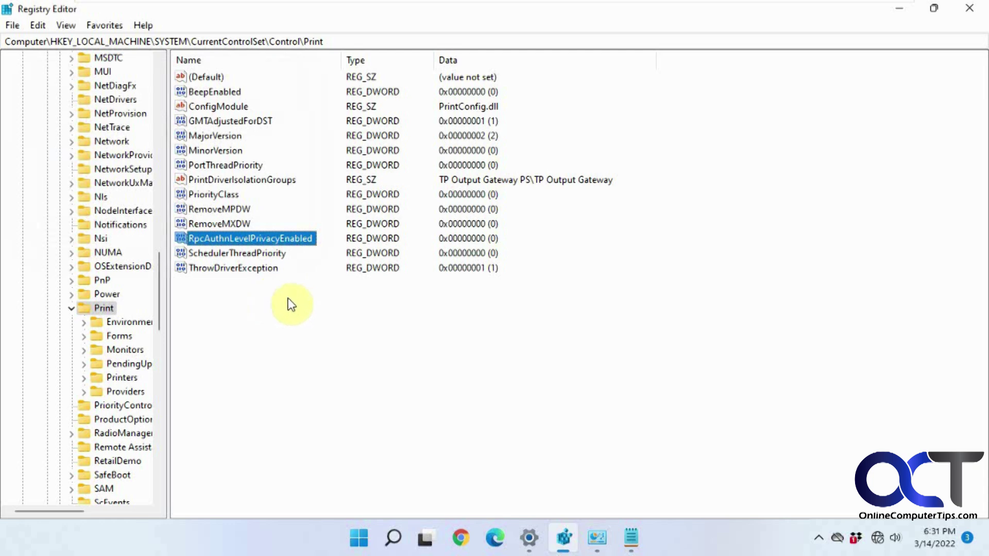
click(899, 10)
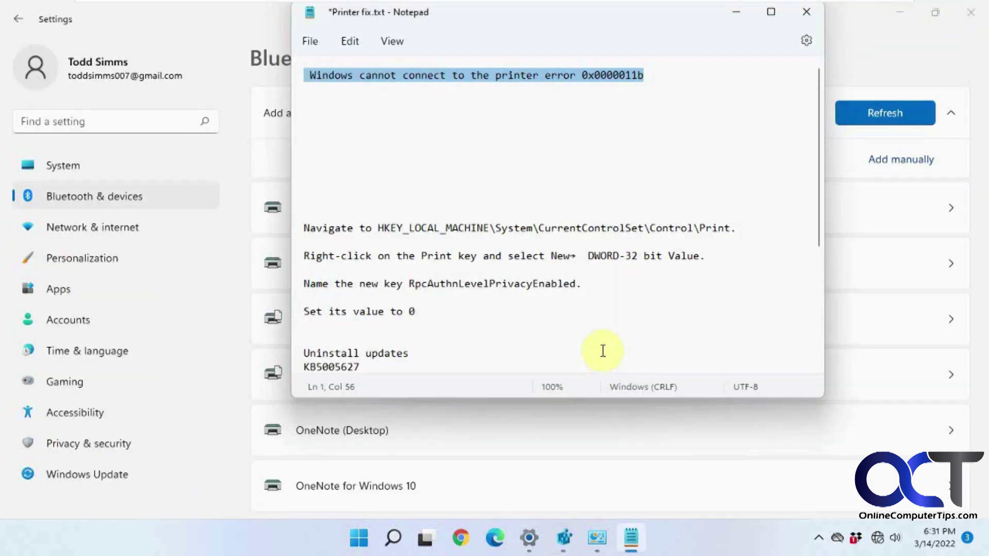
- Open Control Panel's Installed Updates list through Programs and Features
scroll(609, 315, down, 4)
scroll(609, 315, up, 2)
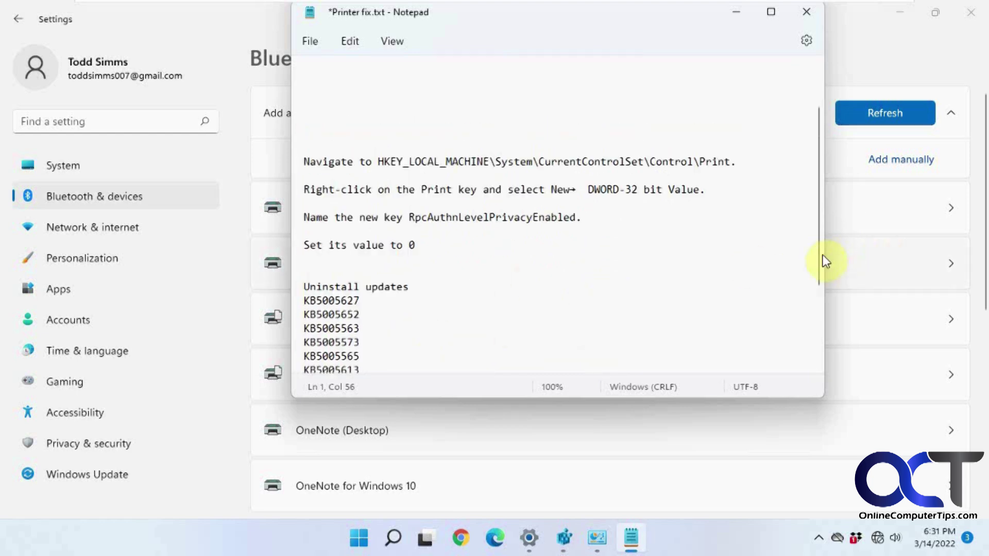
drag(822, 261, 822, 270)
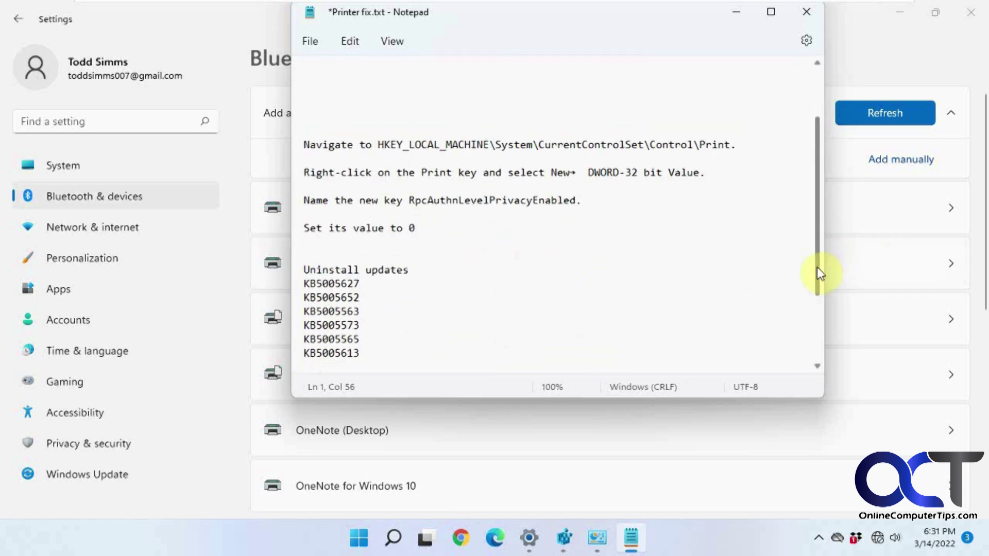
click(595, 539)
click(76, 76)
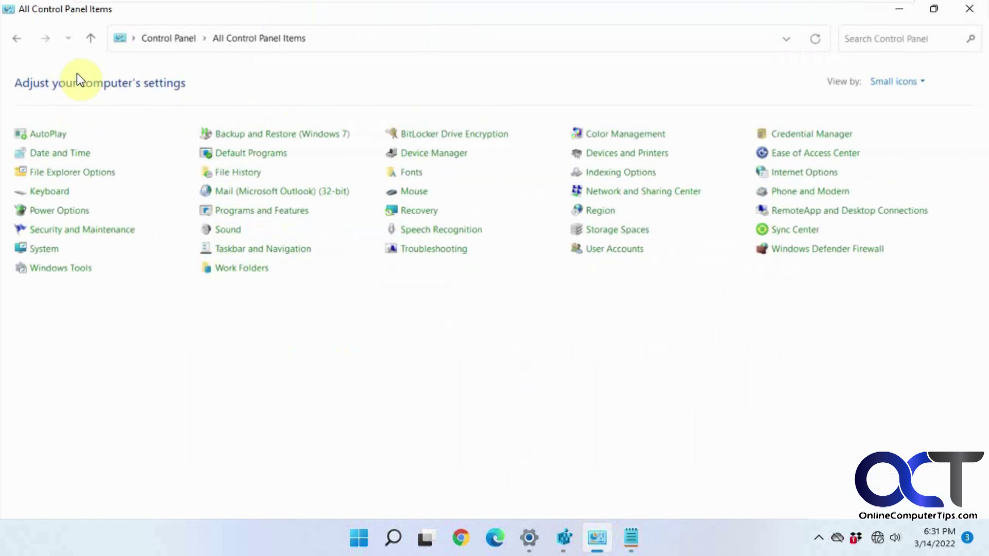
click(268, 211)
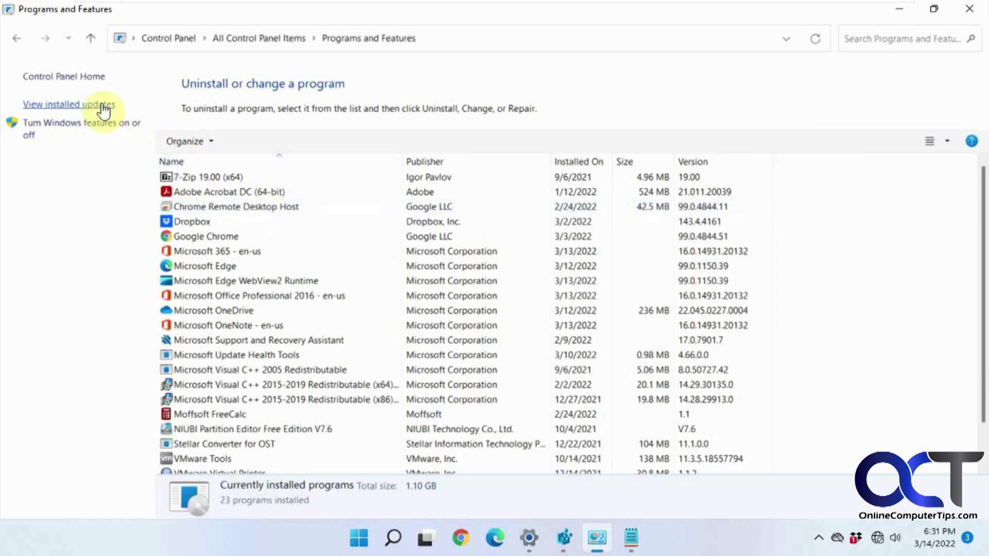
click(102, 105)
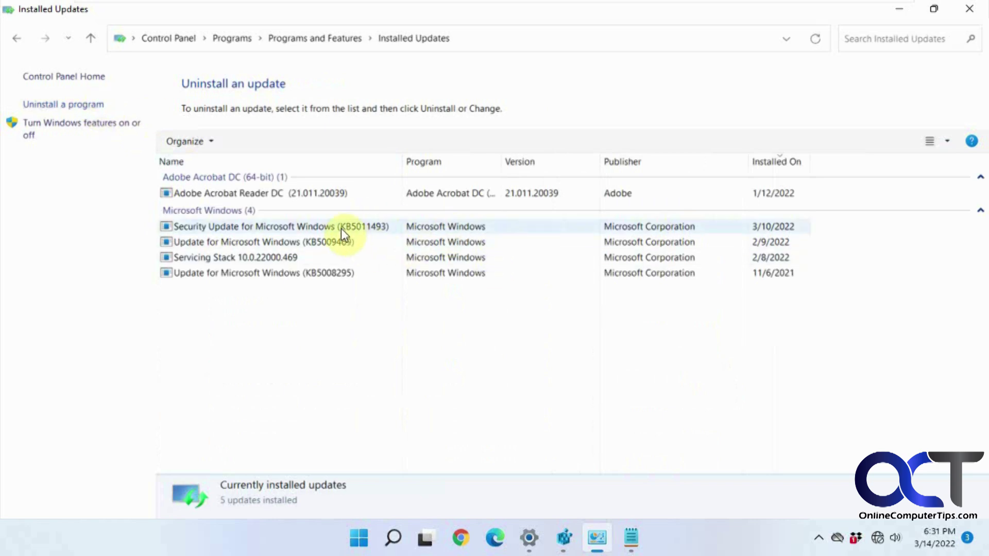
- Check the installed updates against the printer fix notes, then return to Settings
click(631, 539)
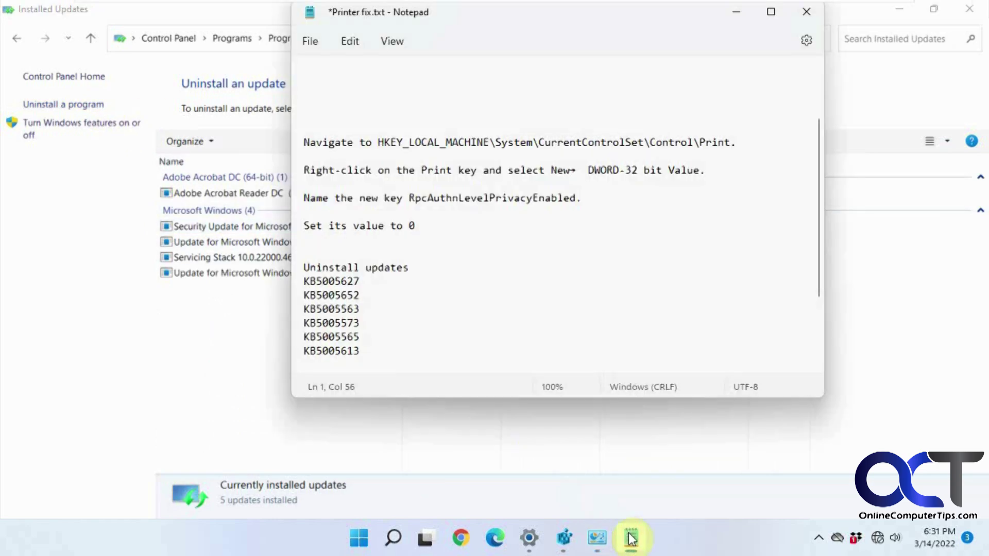
click(632, 539)
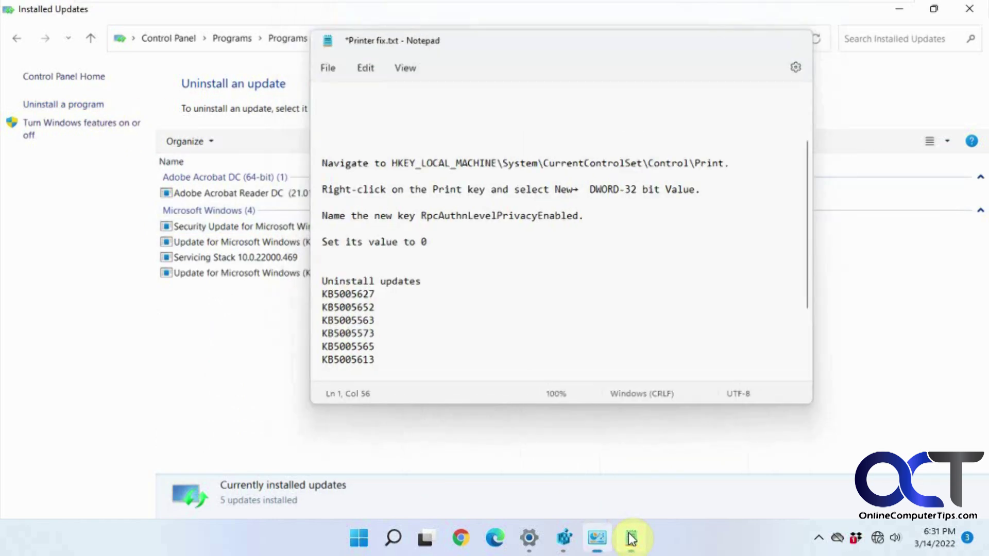
click(529, 537)
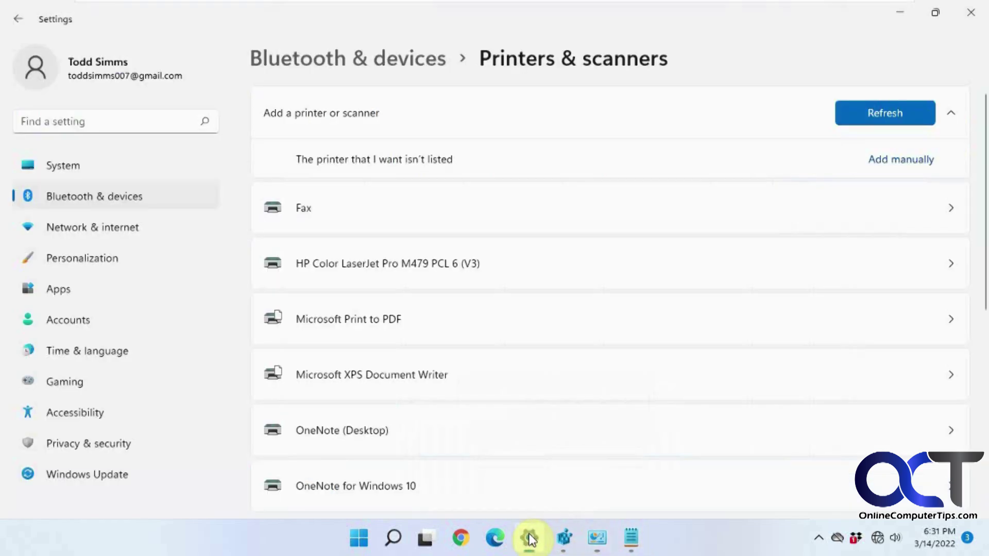
- Open Windows Update's history, showing 24 quality updates with KB4023057 newest
click(106, 480)
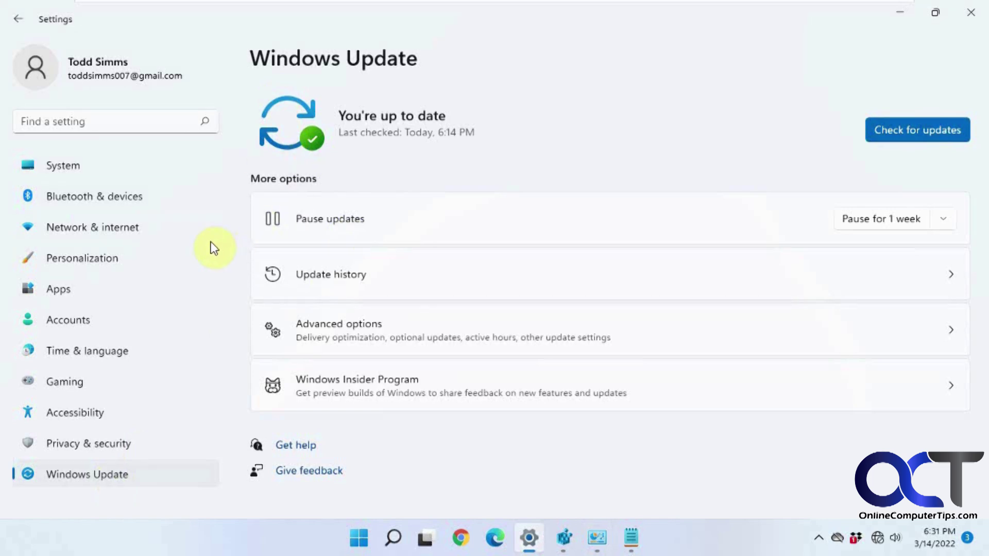
click(678, 281)
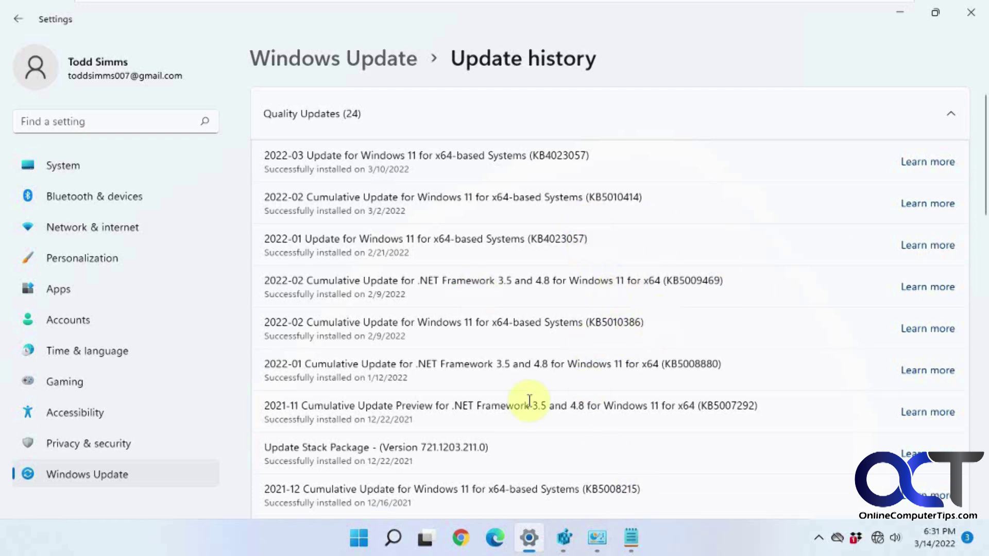
mouse_move(634, 544)
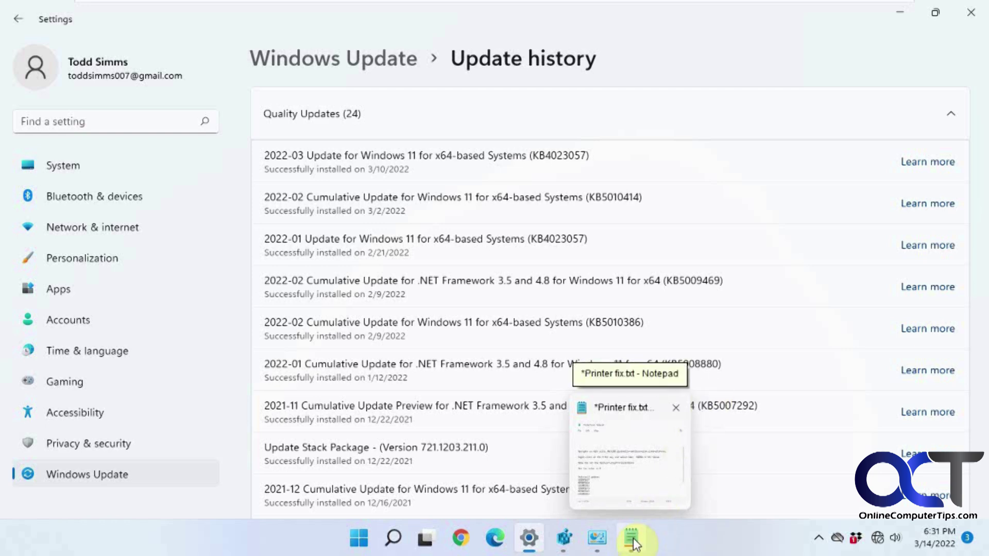
- Copy the \\win10\HP LaserJet Pro M118-M119 line from the Notepad notes and return to Settings
click(633, 539)
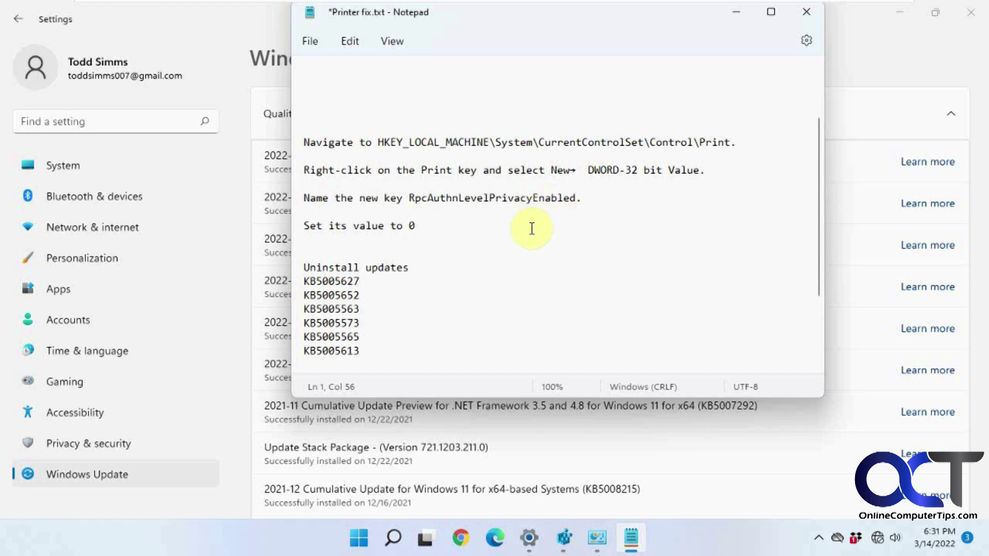
scroll(535, 229, down, 1)
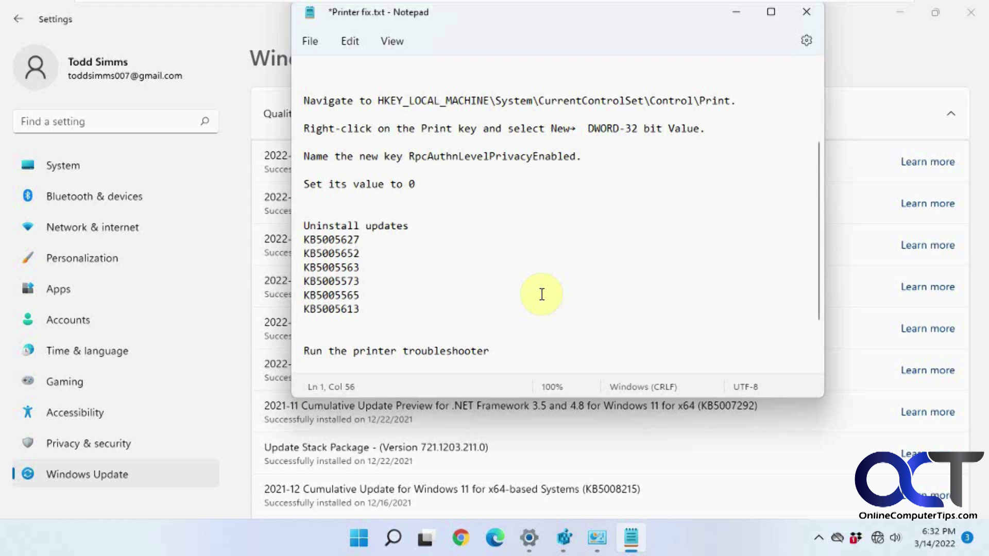
scroll(542, 294, down, 2)
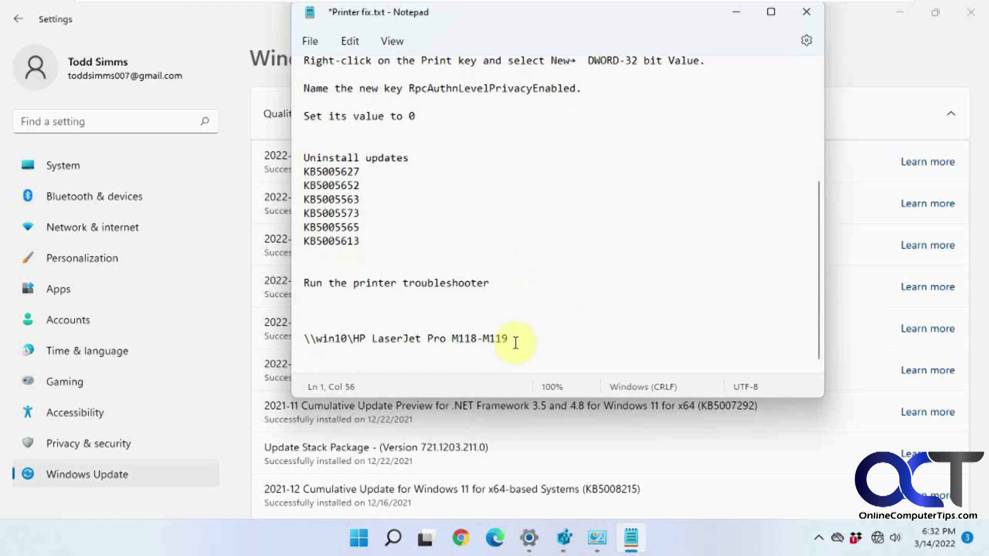
drag(516, 342, 306, 340)
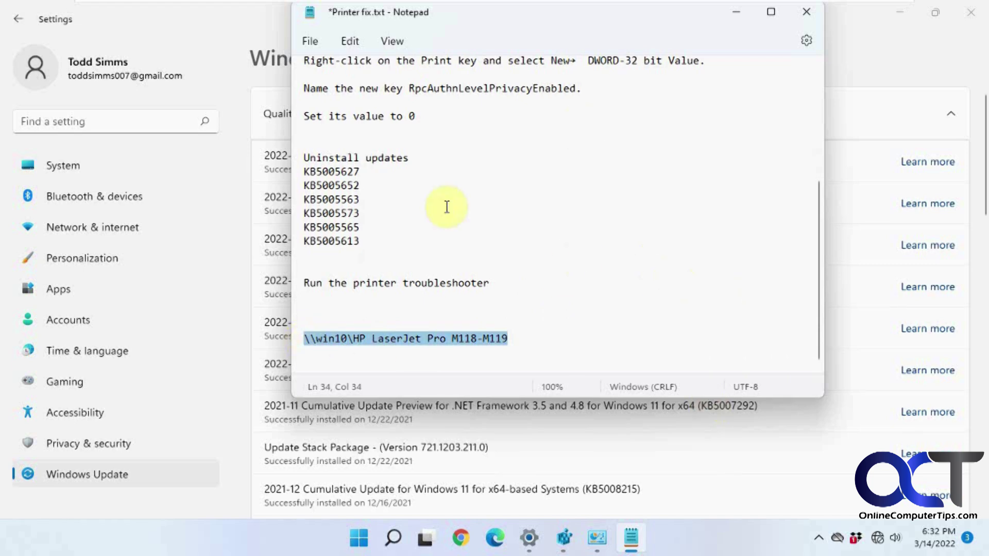
right_click(436, 344)
click(491, 108)
click(529, 538)
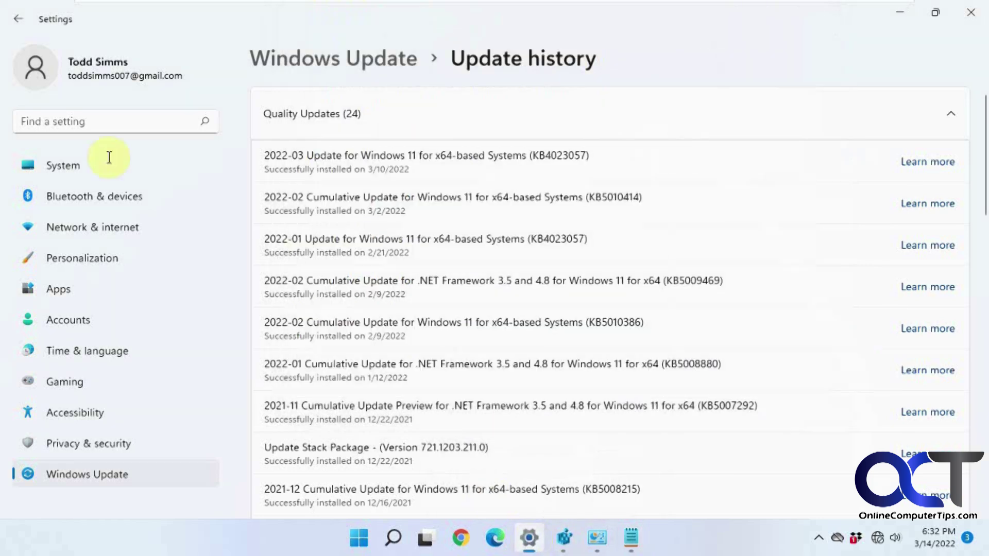
- From Printers & scanners, start adding a local printer with manual settings
click(82, 202)
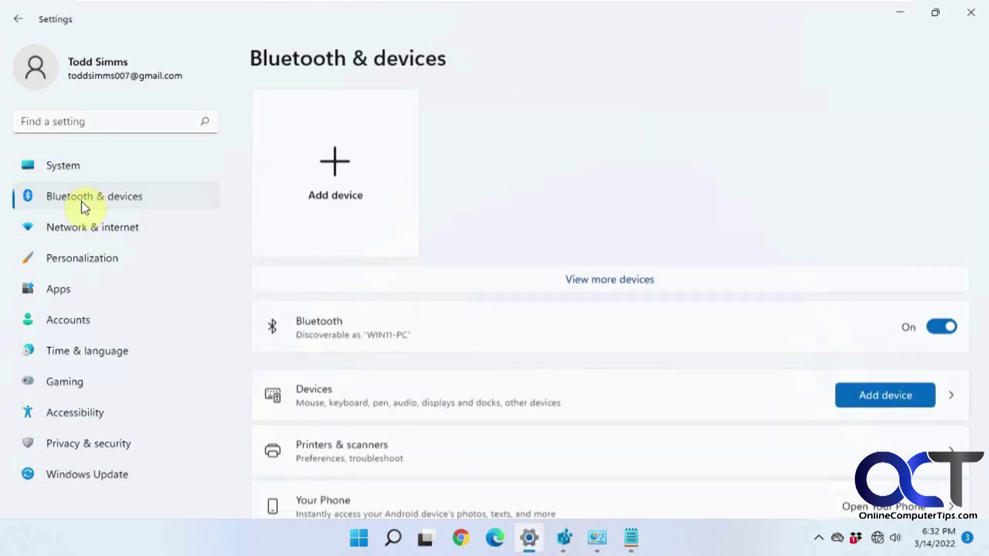
click(455, 386)
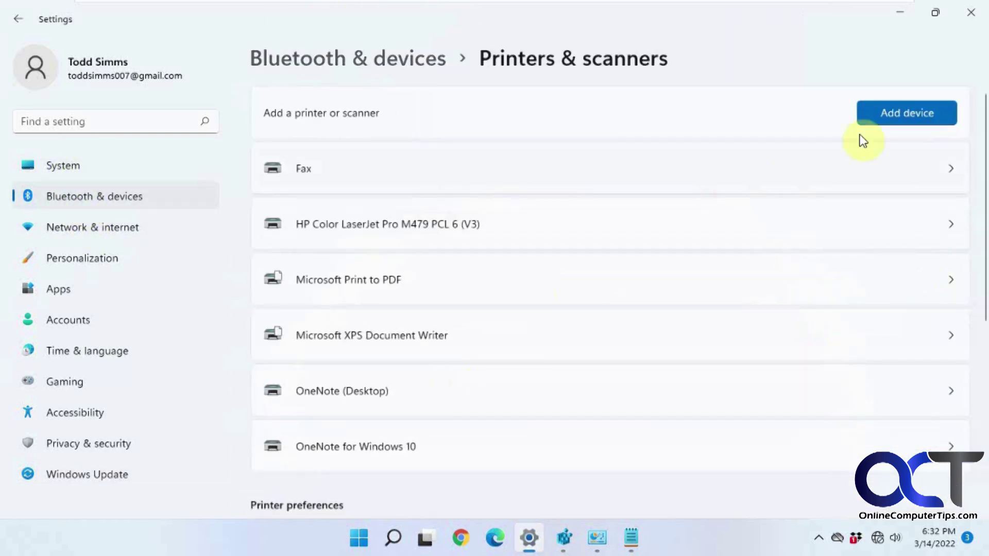
click(879, 122)
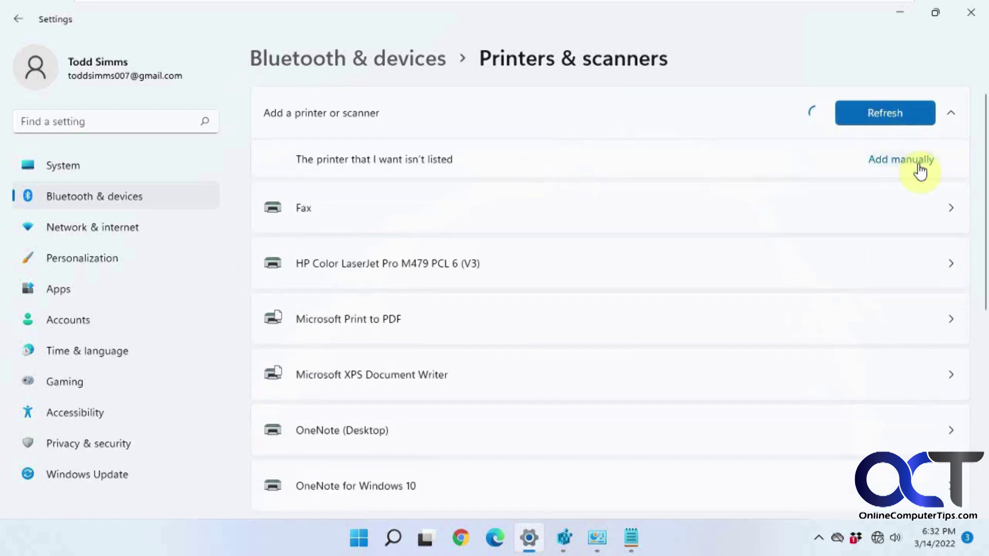
click(919, 160)
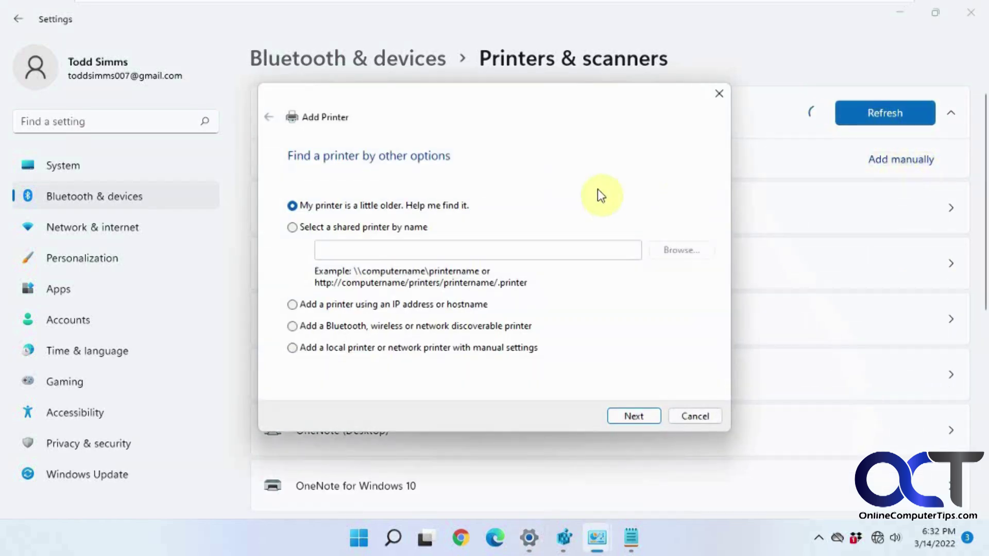
click(359, 354)
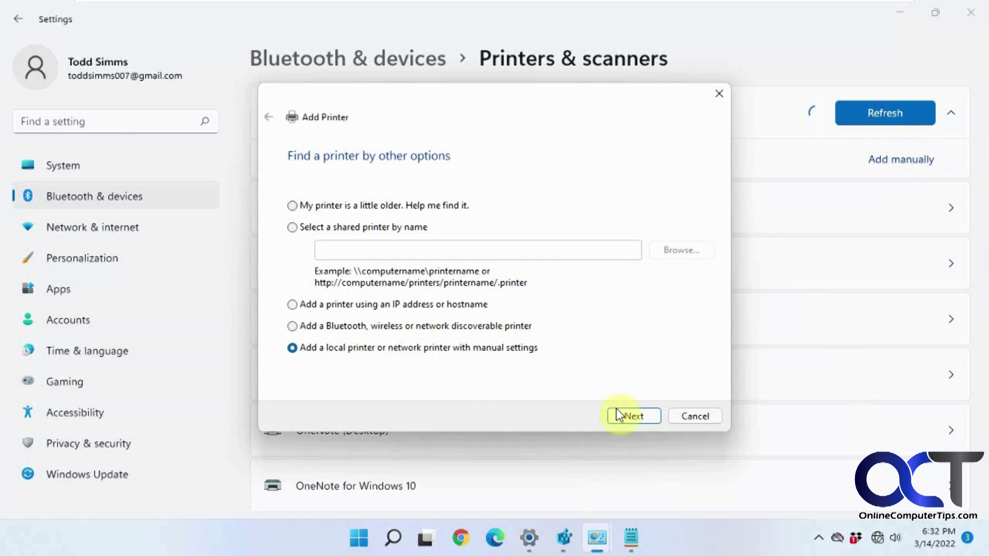
click(633, 417)
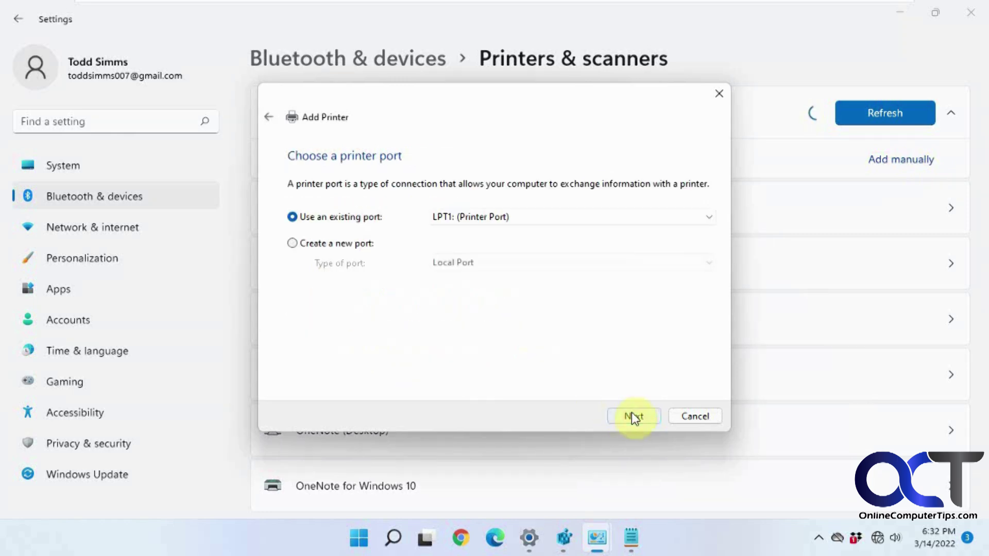
- Create a new Local Port named \\win10\HP LaserJet Pro M118-M119 from the pasted path
click(358, 244)
click(483, 264)
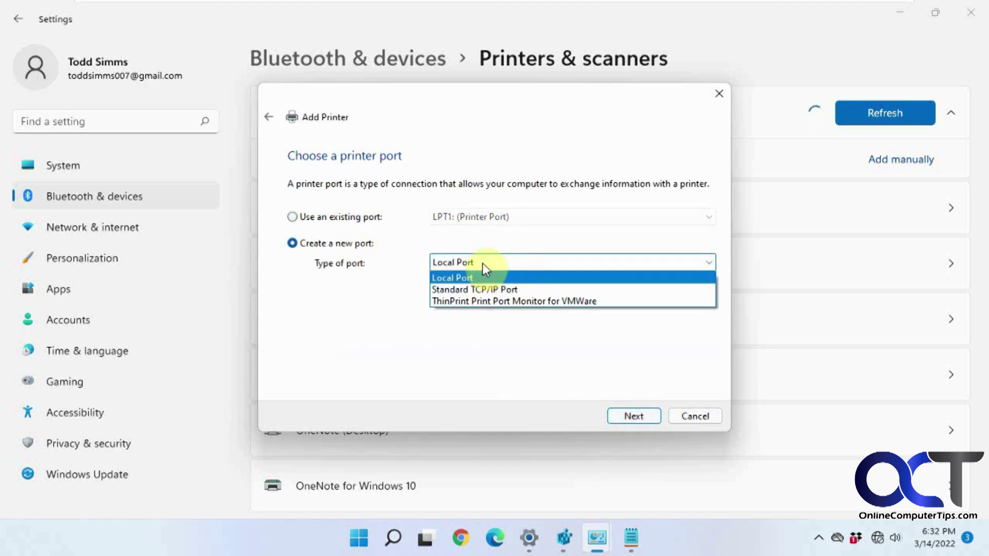
click(484, 264)
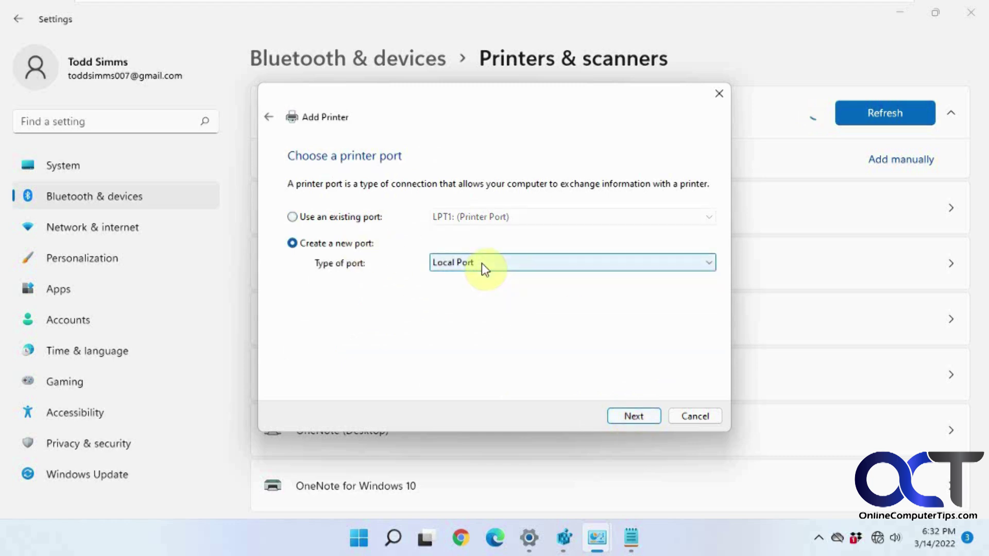
click(637, 415)
text(\\win10\HP LaserJet Pro M118-M119)
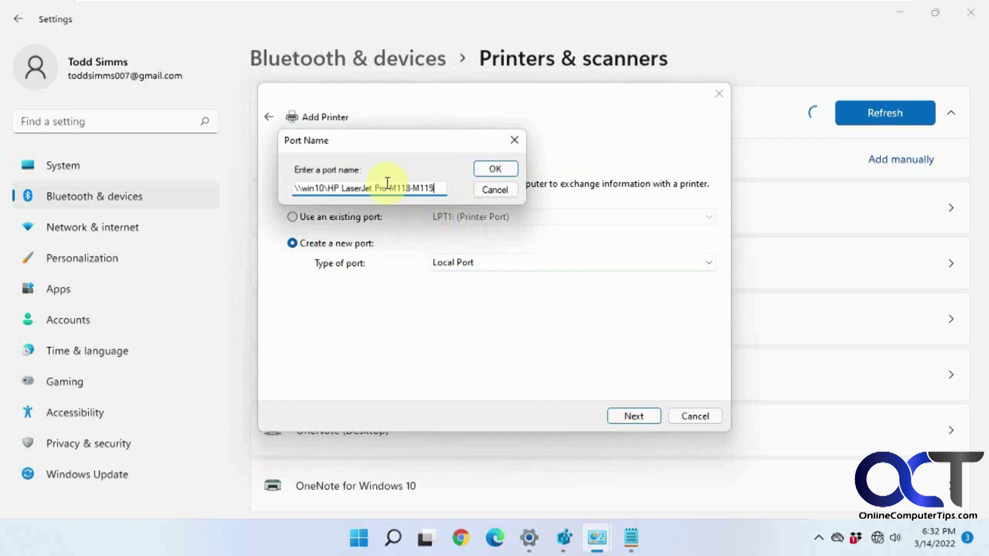
click(487, 168)
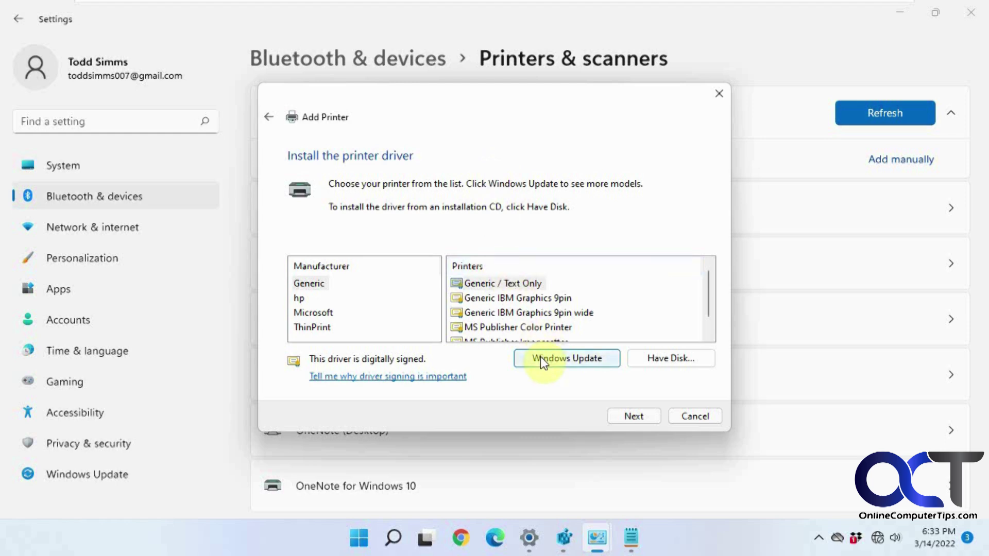
- Install the hp HP LaserJet Pro M118-M119 PCL-6 (V4) driver under its default name and answer the sharing prompt
click(299, 298)
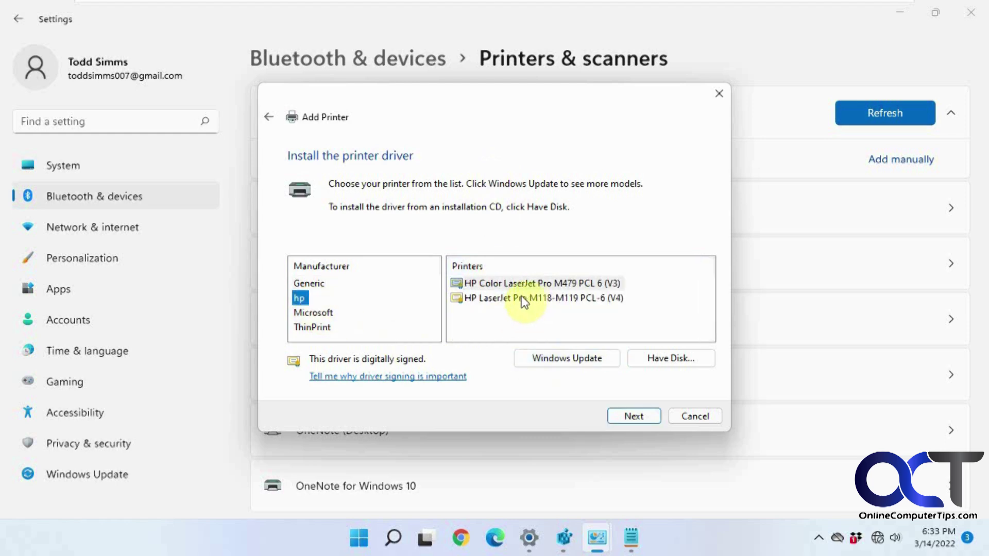
click(523, 299)
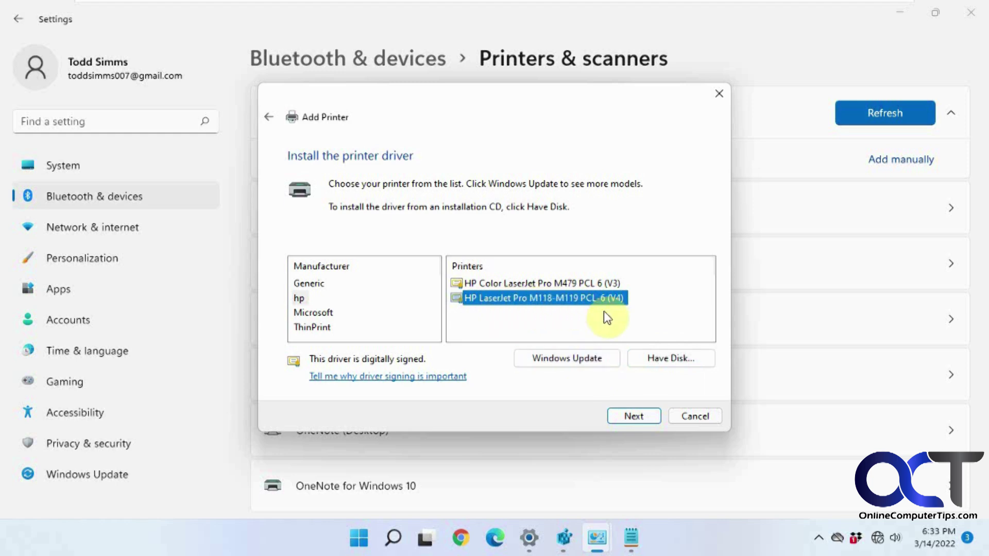
click(629, 413)
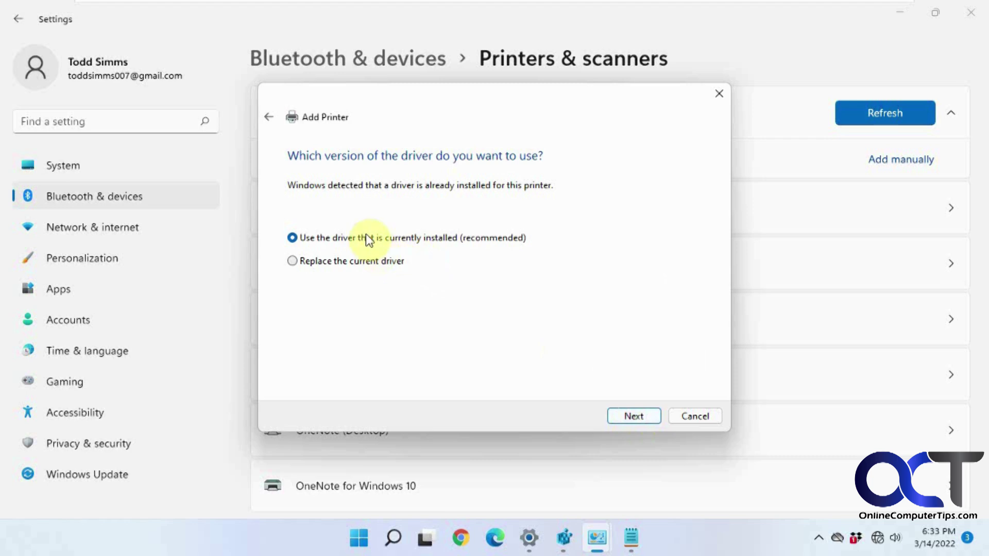
click(381, 265)
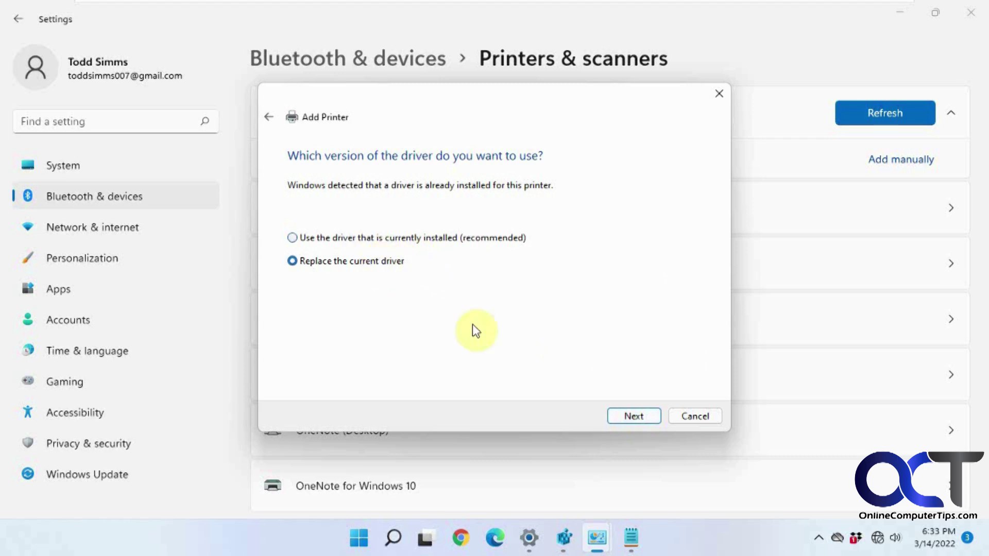
click(644, 418)
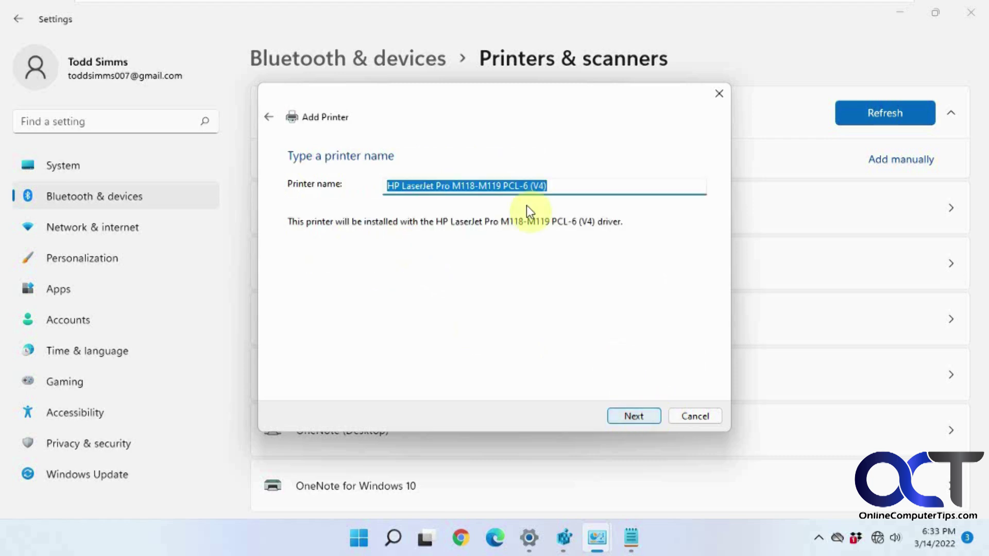
click(635, 416)
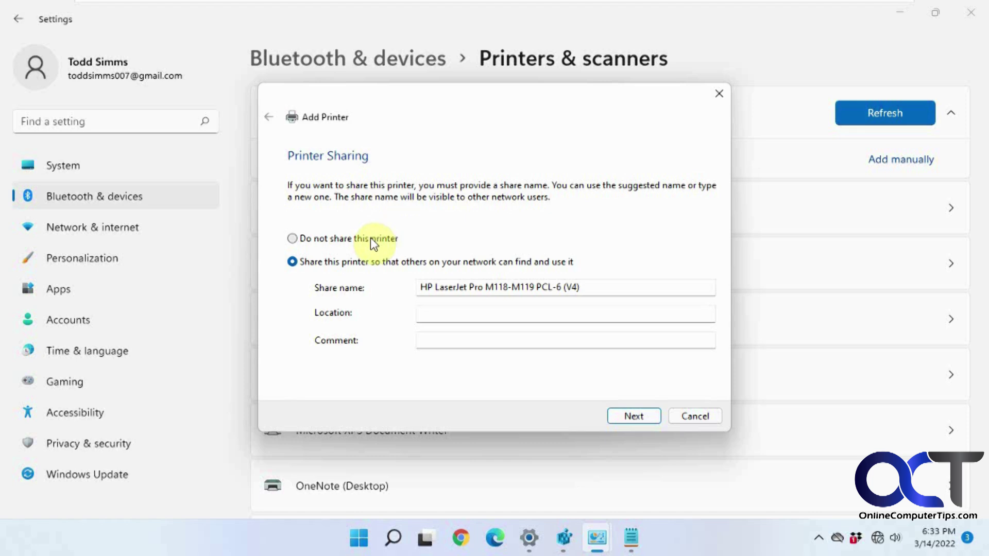
click(370, 238)
- Leave the HP LaserJet Pro M118-M119 unshared, print a test page, and finish the wizard
click(632, 417)
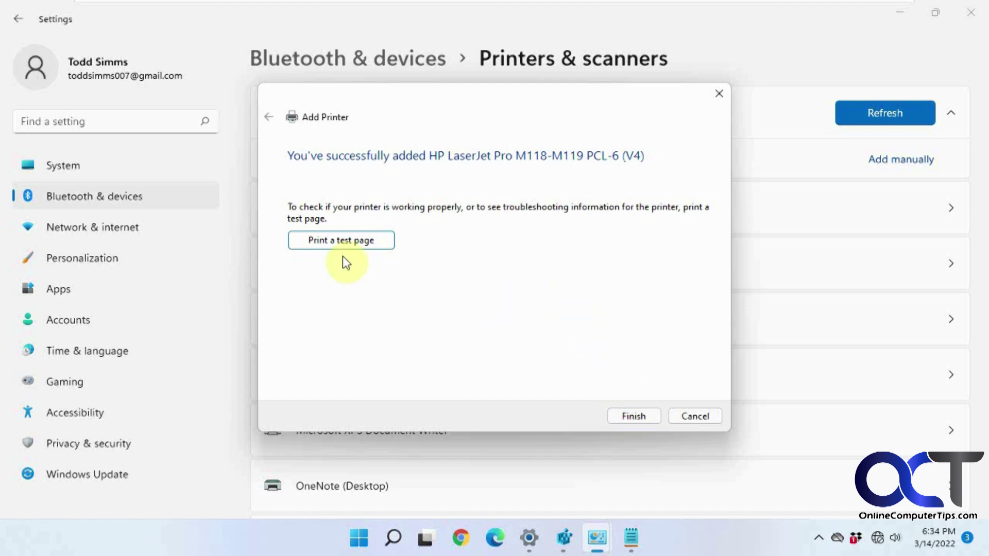
click(344, 242)
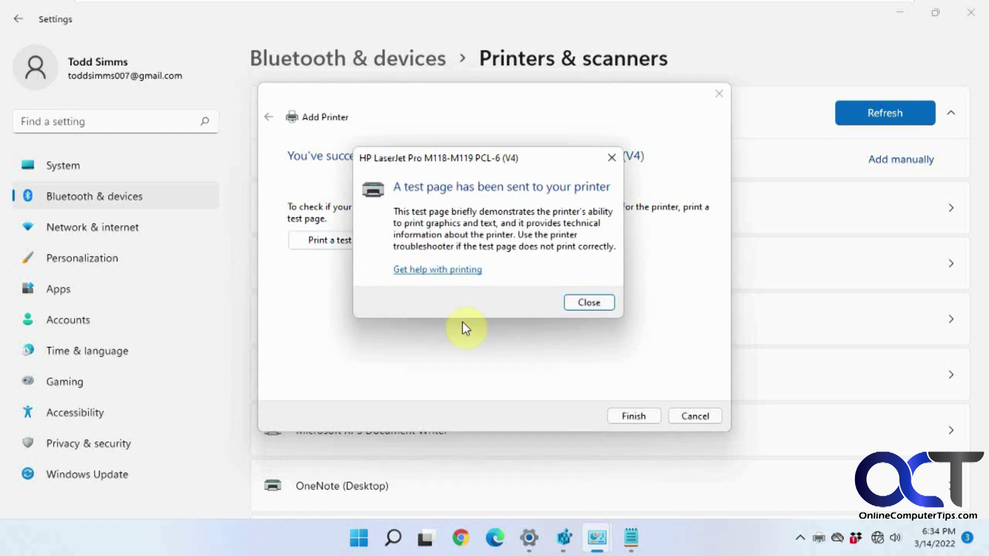
click(598, 305)
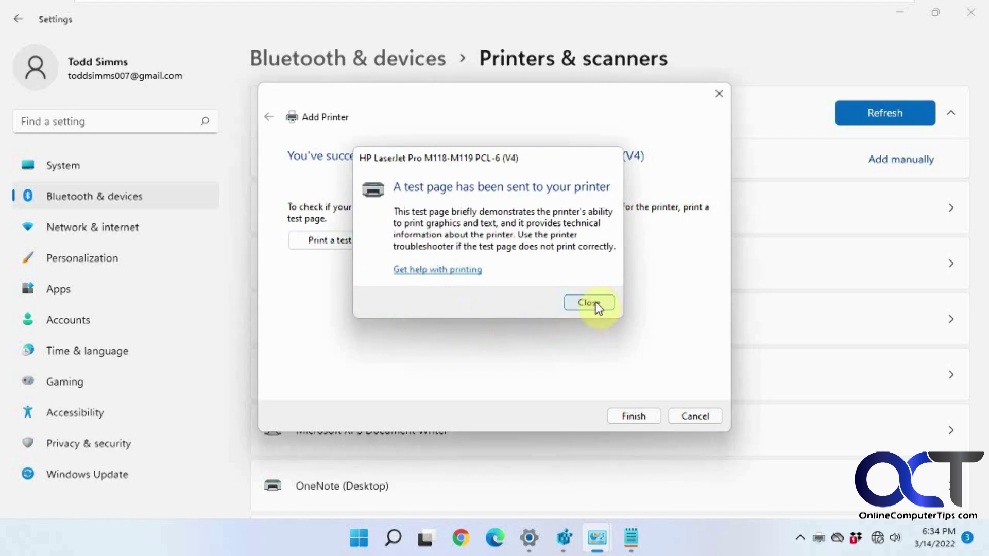
click(636, 415)
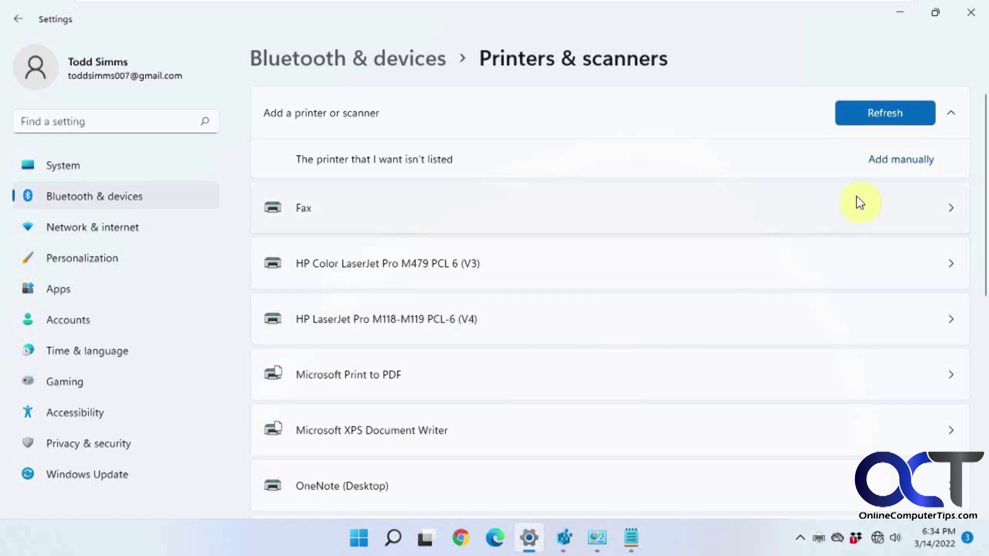
- Browse to \\win10, pick the shared HP LaserJet Pro M118-M119, and select its full path
click(905, 164)
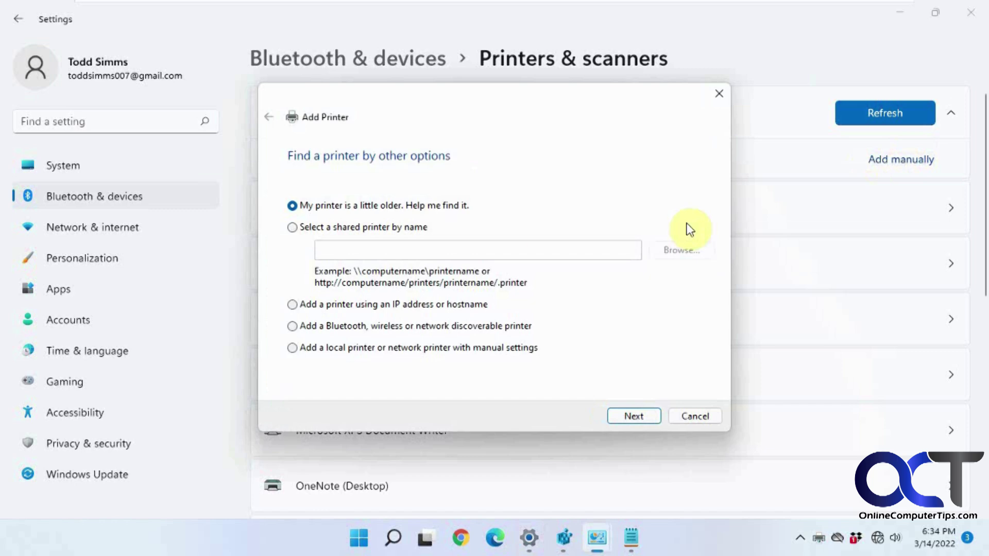
click(404, 228)
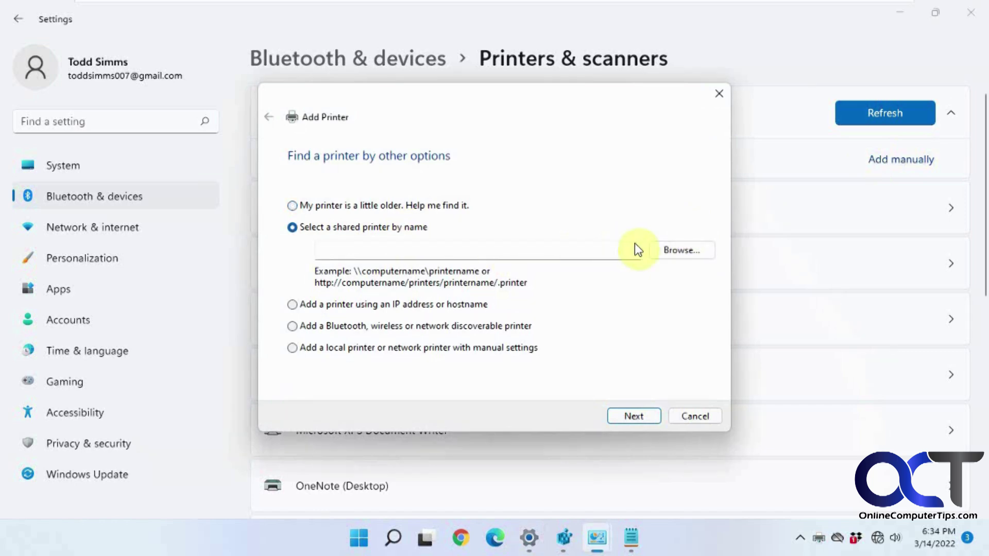
click(657, 249)
click(443, 150)
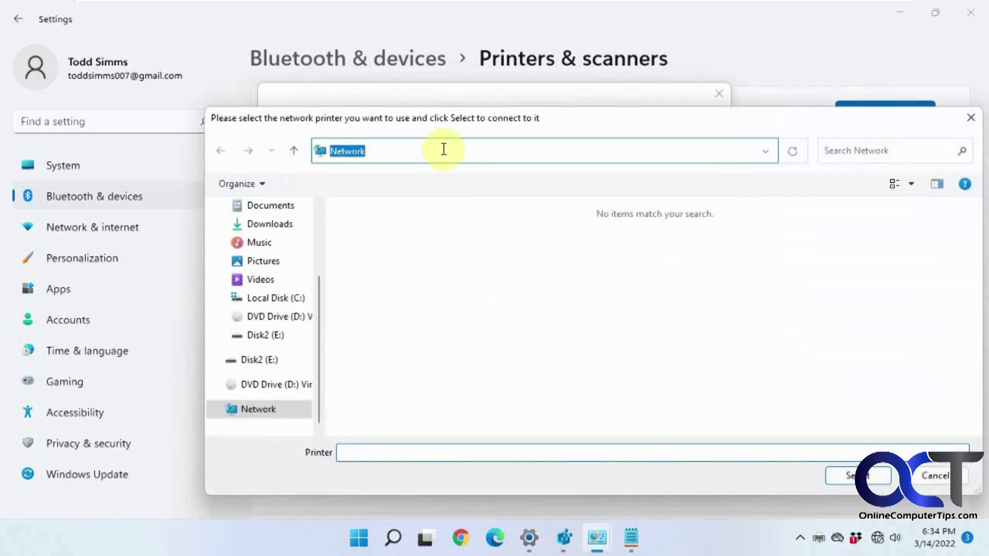
text(\\)
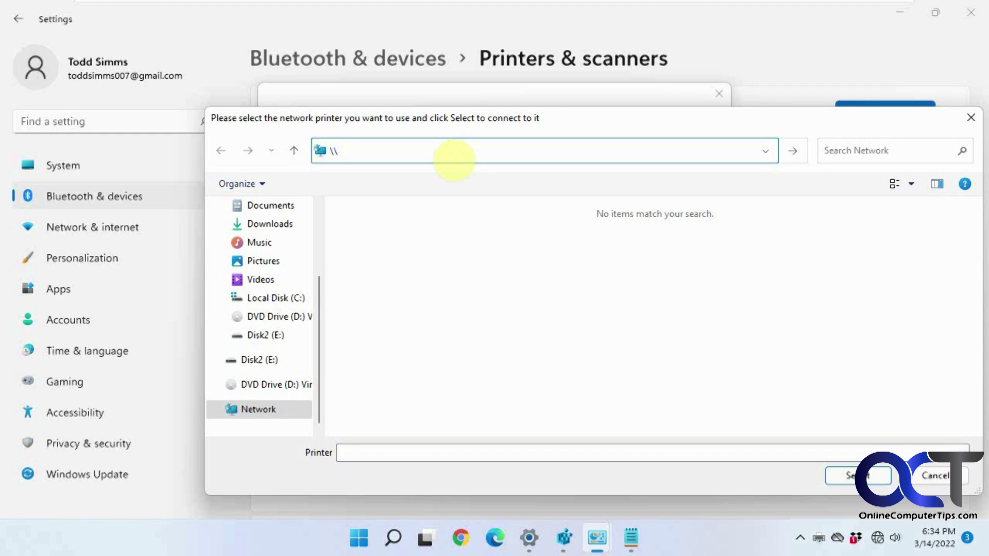
text(win10)
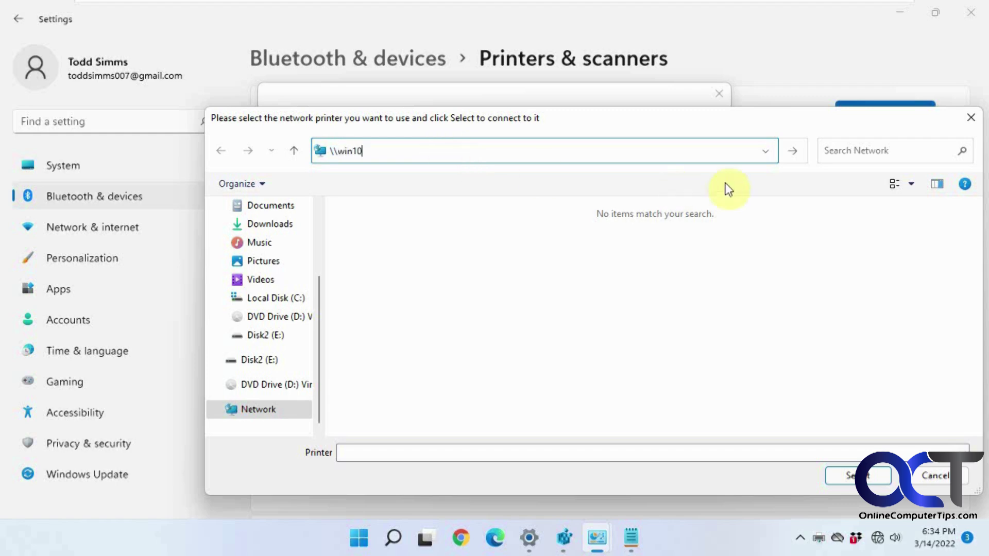
click(793, 155)
double_click(462, 215)
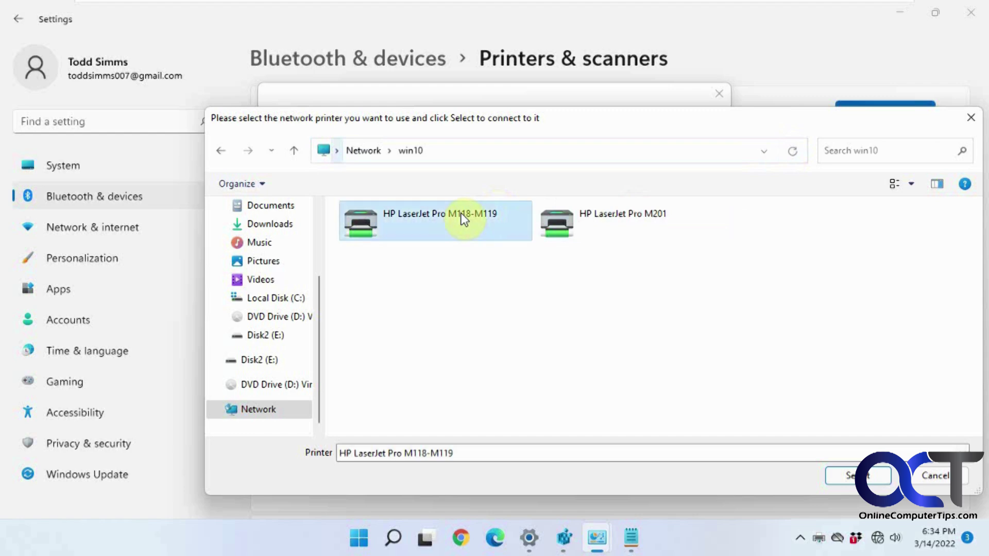
drag(490, 247, 250, 242)
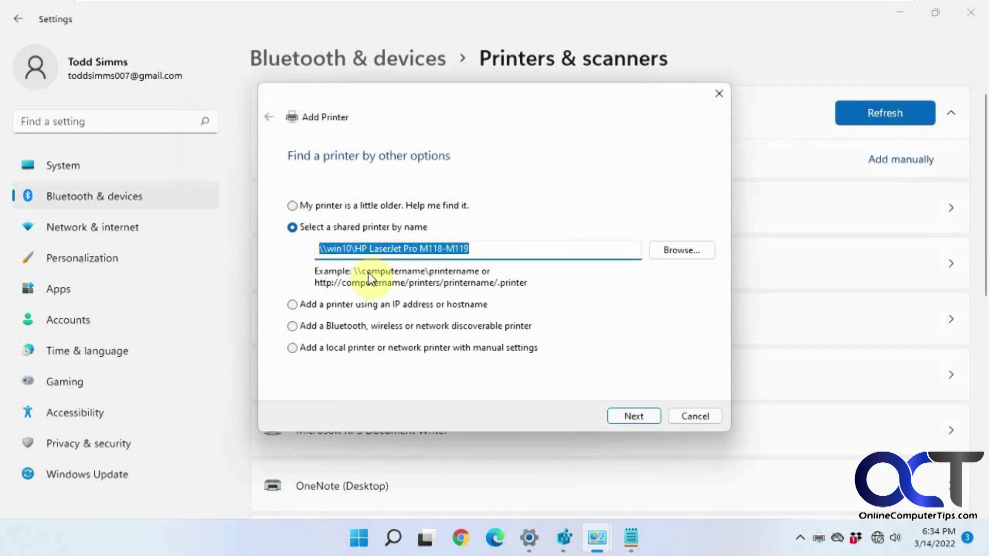
- Choose a manual local printer set to create a new Local Port, cancelling the port name prompt
click(354, 349)
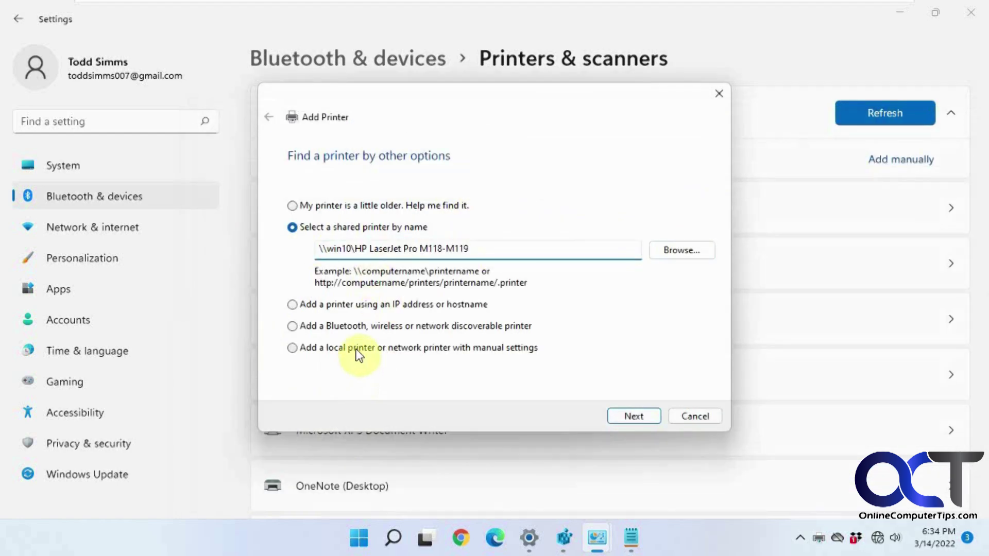
click(613, 413)
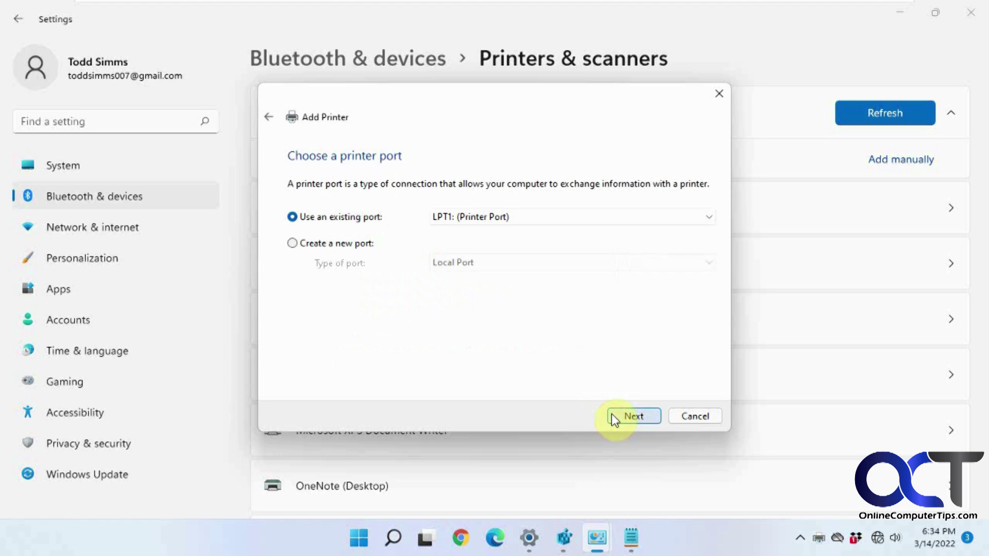
click(363, 243)
click(443, 263)
click(446, 272)
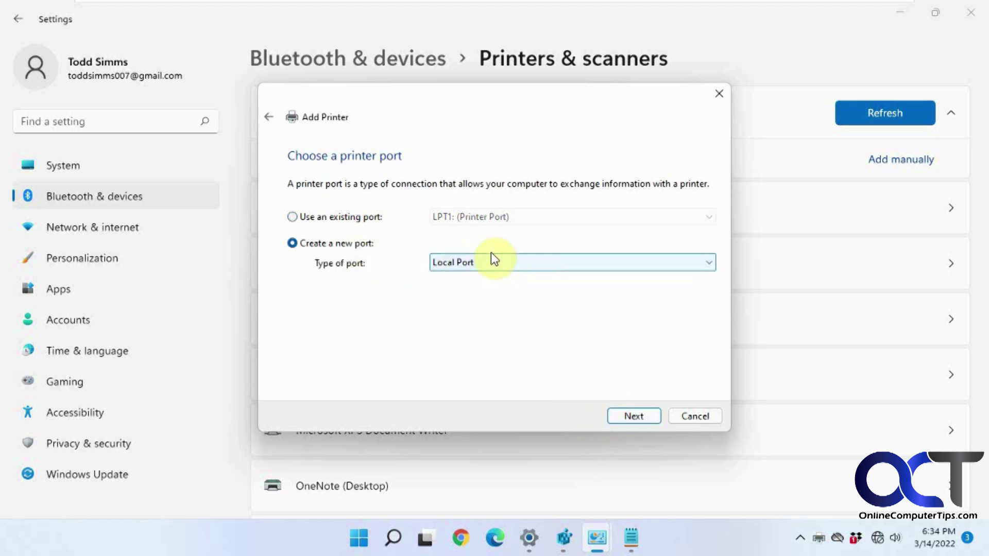
click(632, 415)
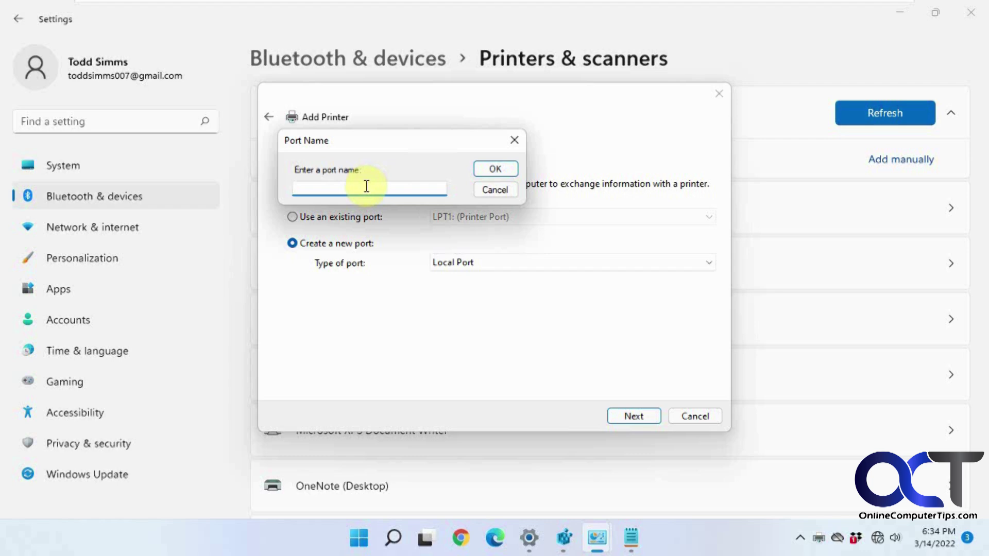
click(490, 189)
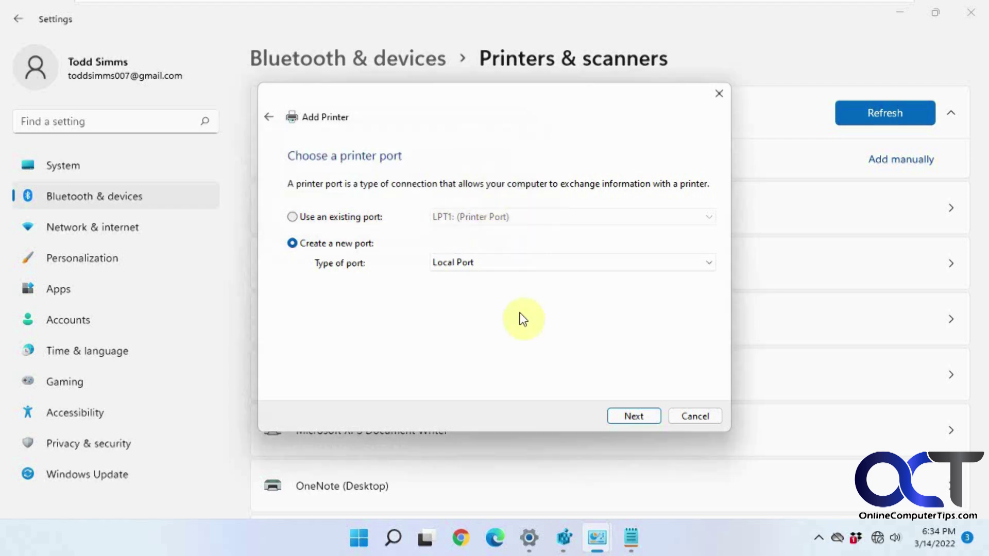